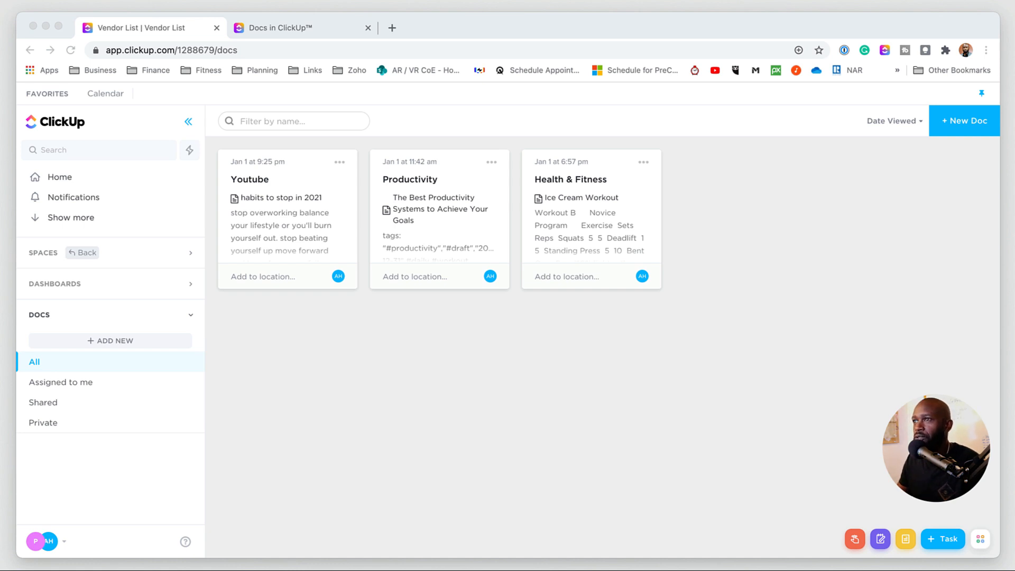
- Switch to the ClickUp Docs features page and scroll down to the import section
click(314, 27)
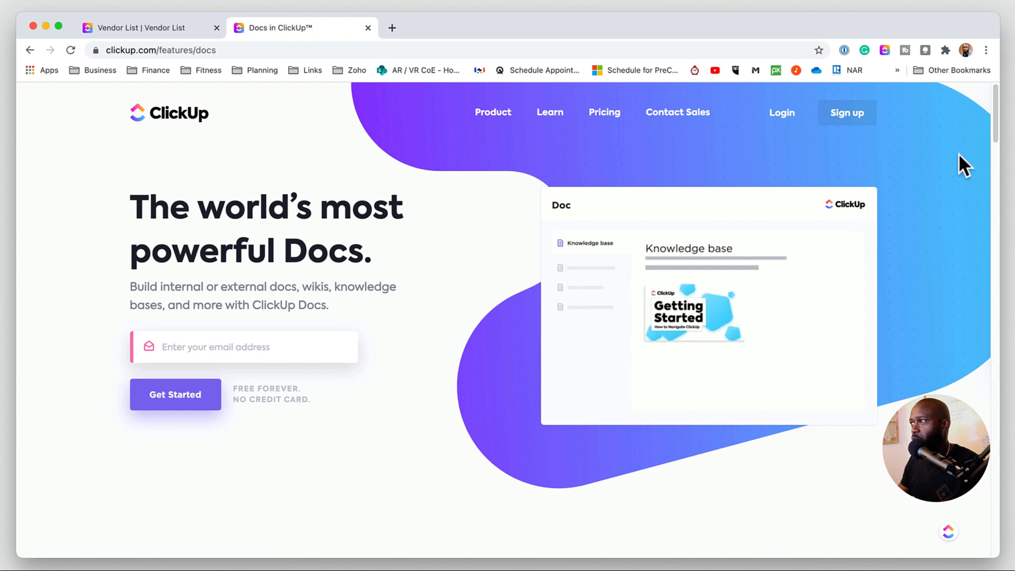
drag(994, 118, 990, 286)
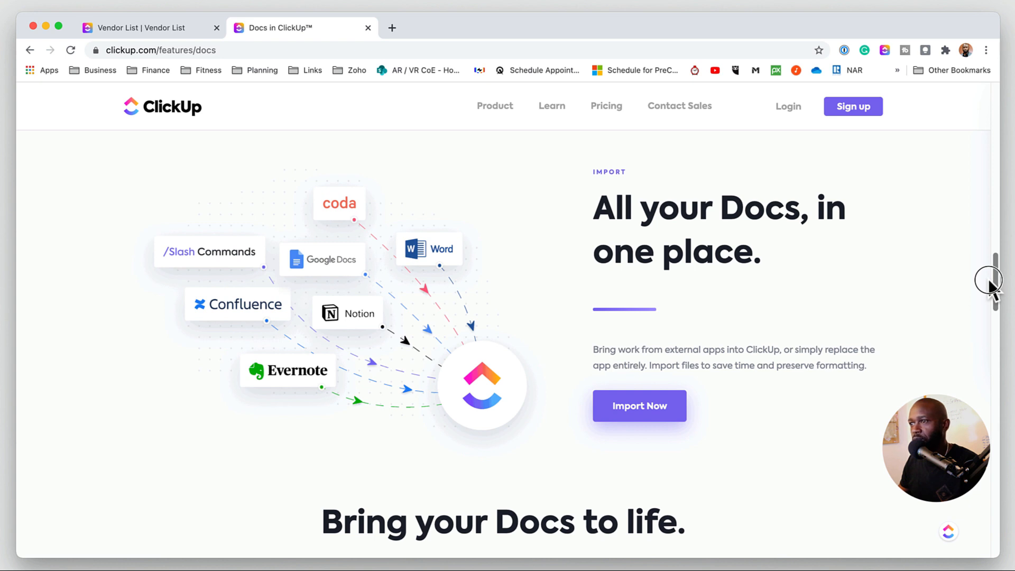
drag(990, 286, 992, 288)
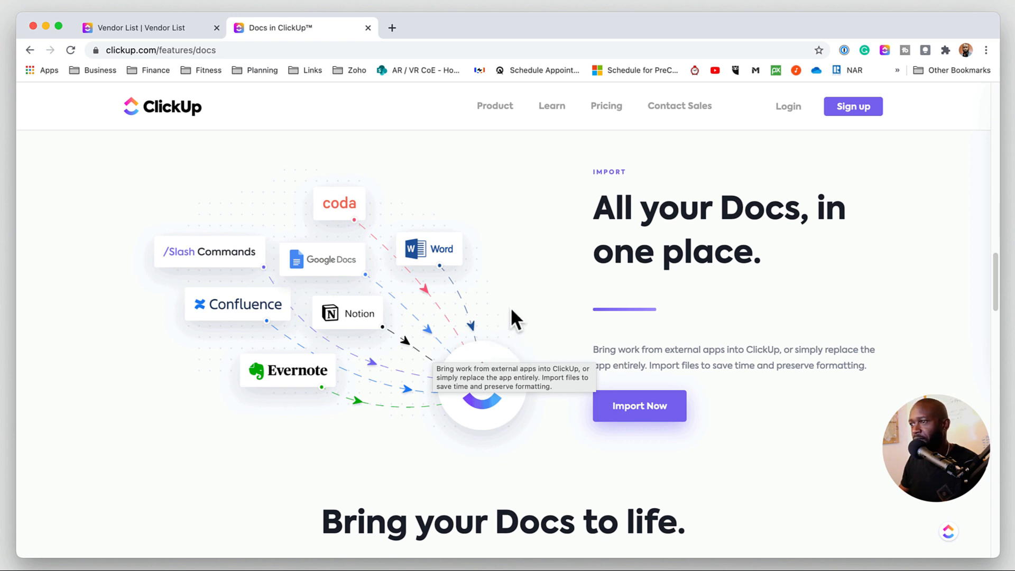
drag(996, 264, 1001, 324)
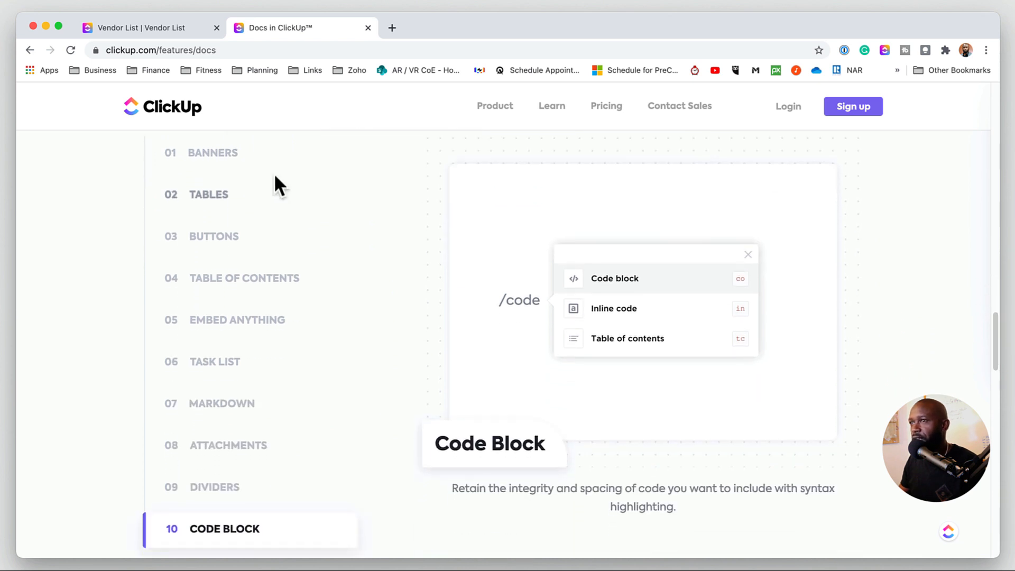
- Browse each Docs feature tab from Banners through Code Block, then scroll to the features overview
click(228, 168)
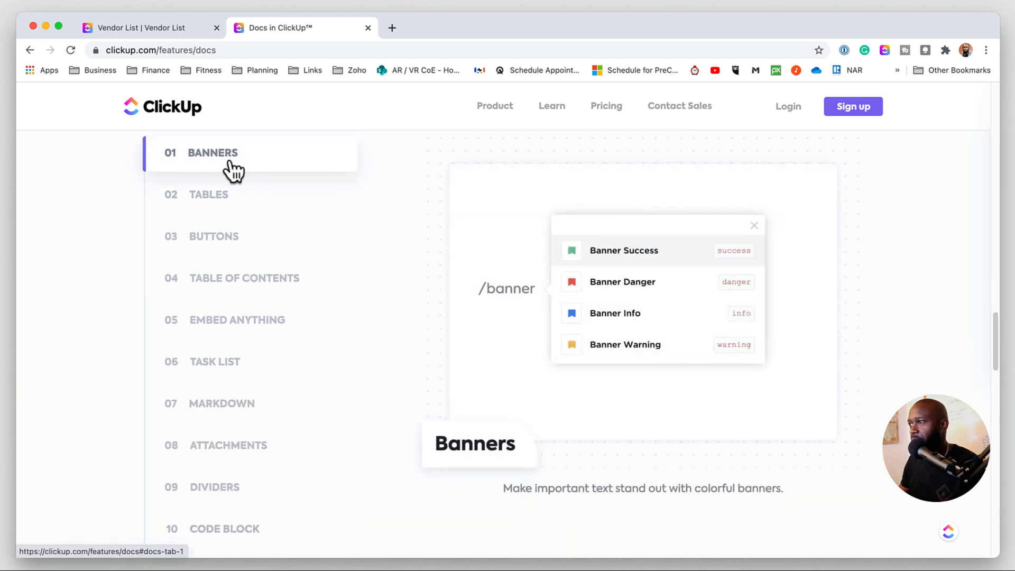
click(227, 198)
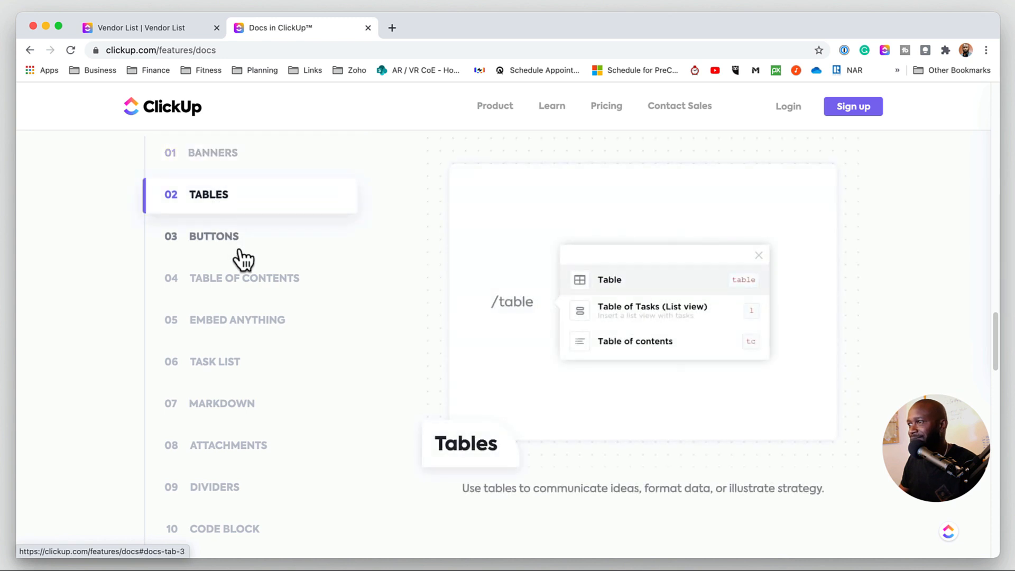
click(219, 244)
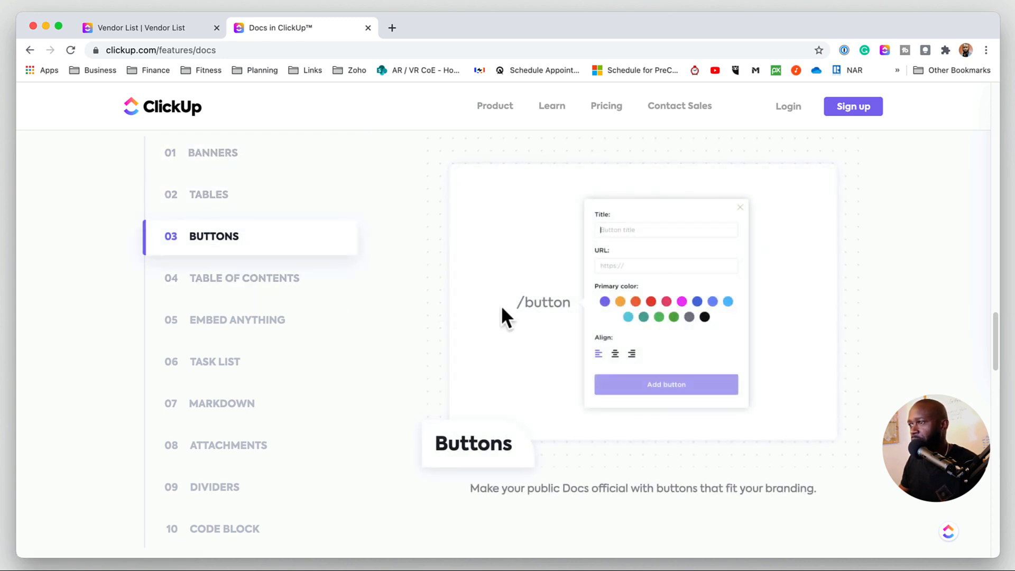
click(228, 285)
click(240, 331)
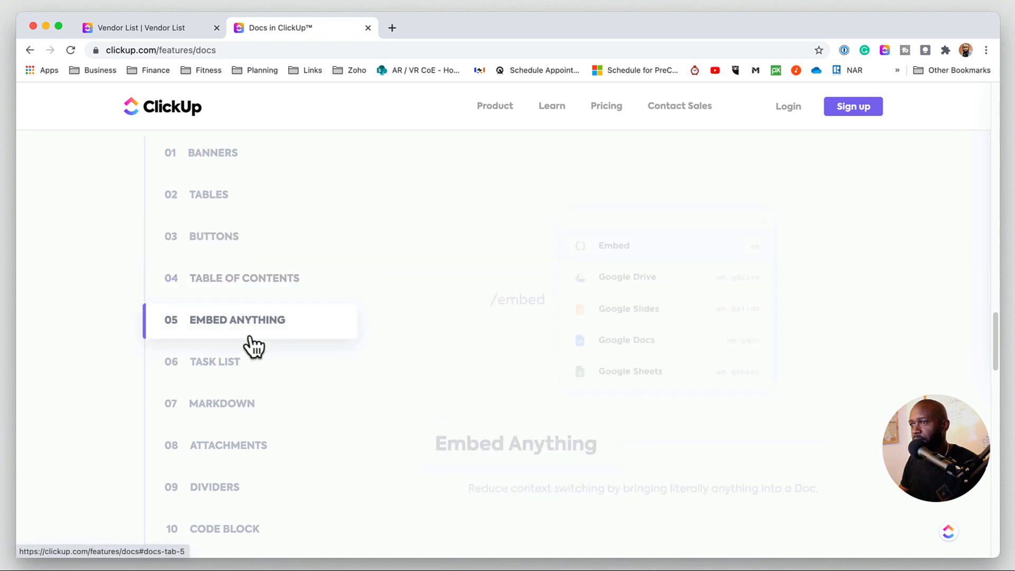
drag(997, 333, 997, 341)
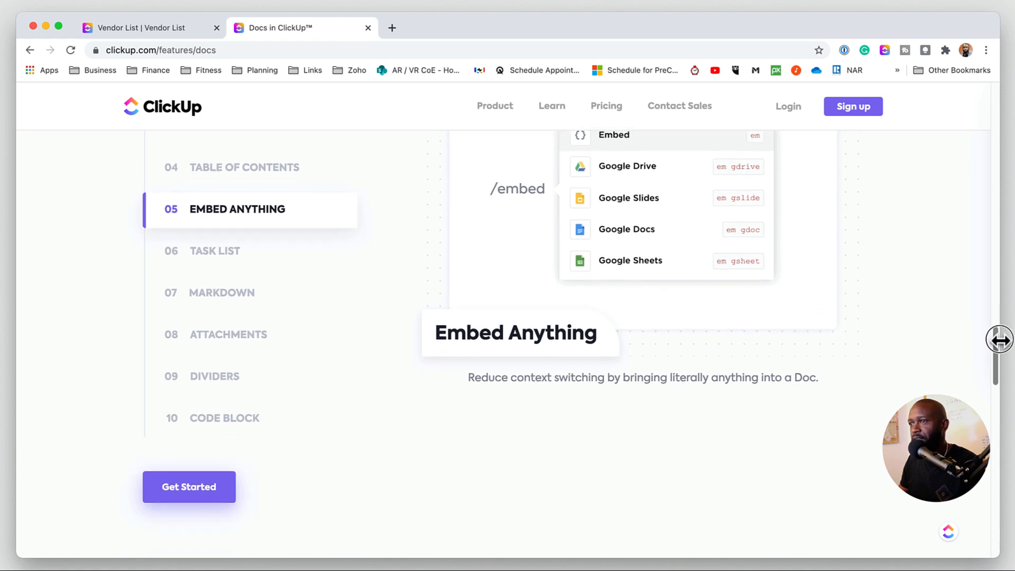
click(209, 251)
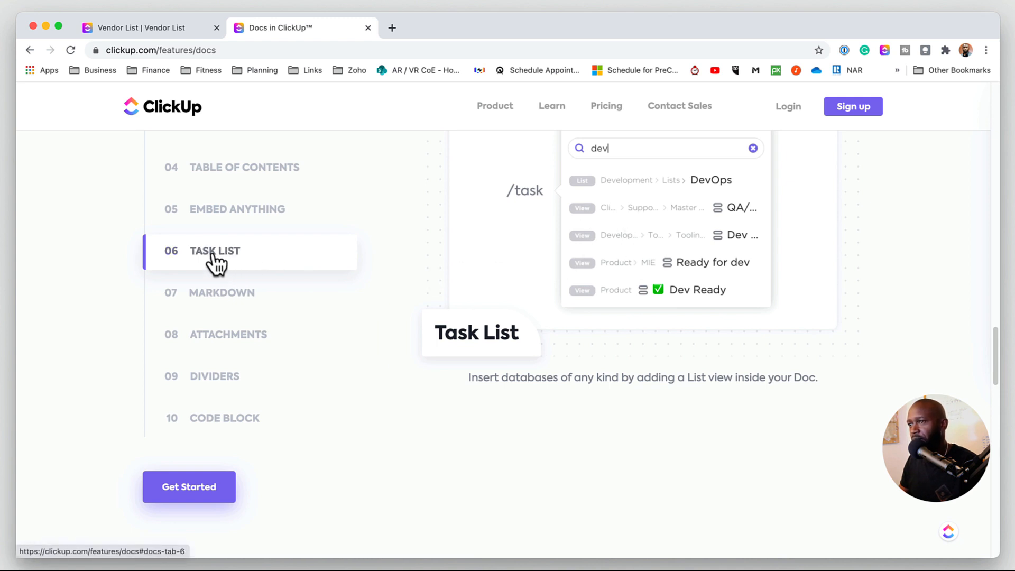
click(248, 292)
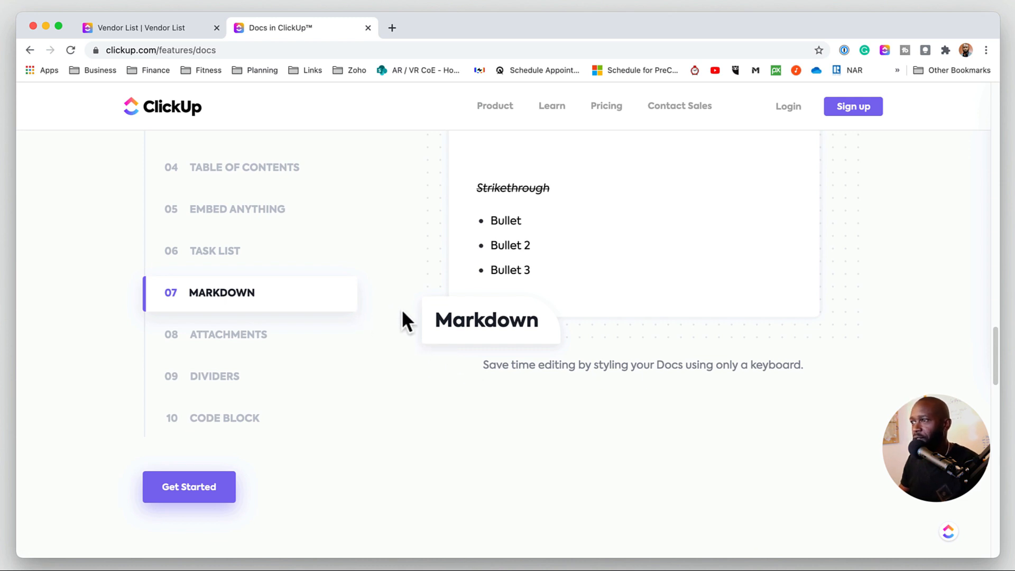
click(253, 336)
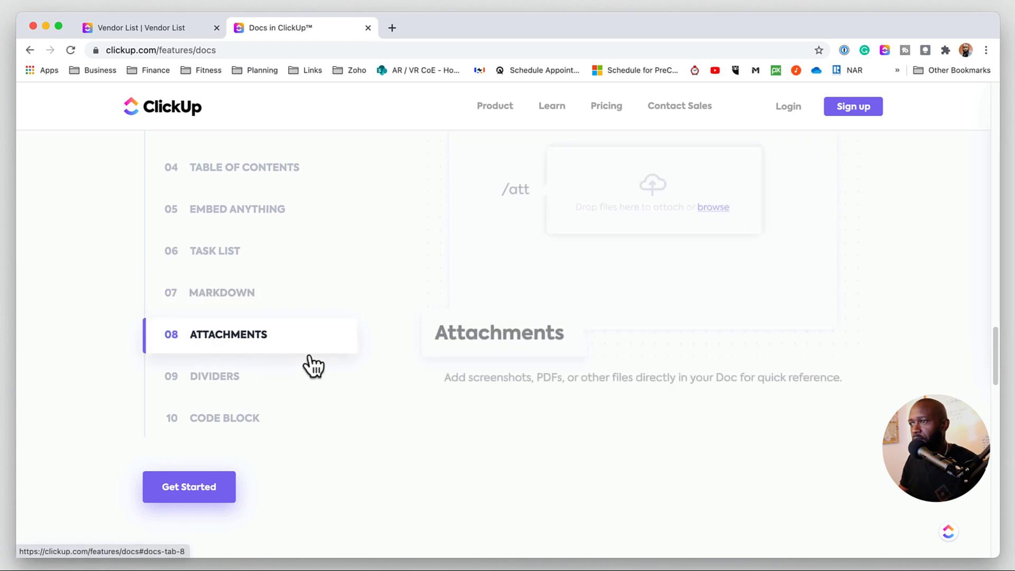
click(226, 380)
click(251, 417)
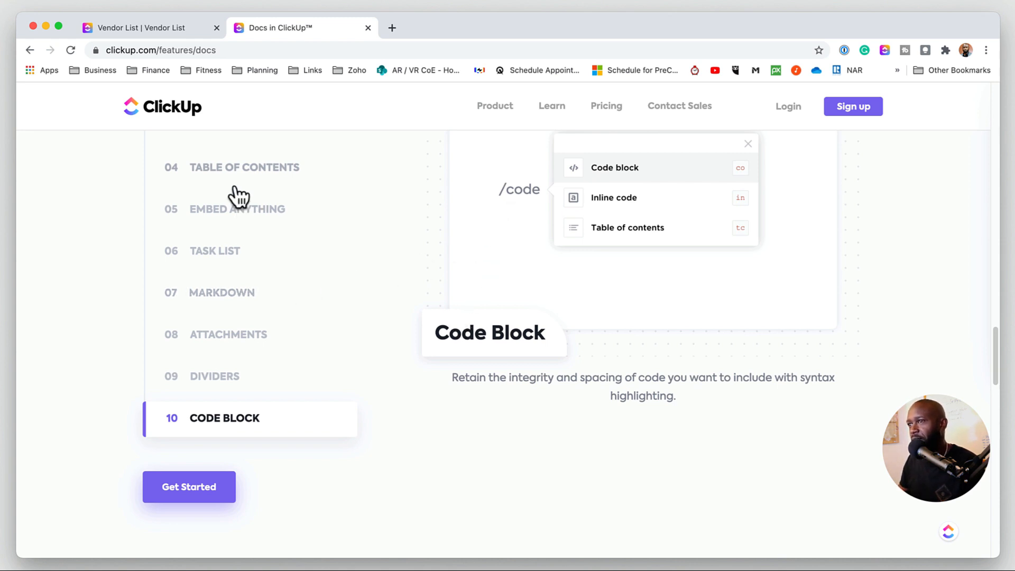
drag(998, 351, 997, 386)
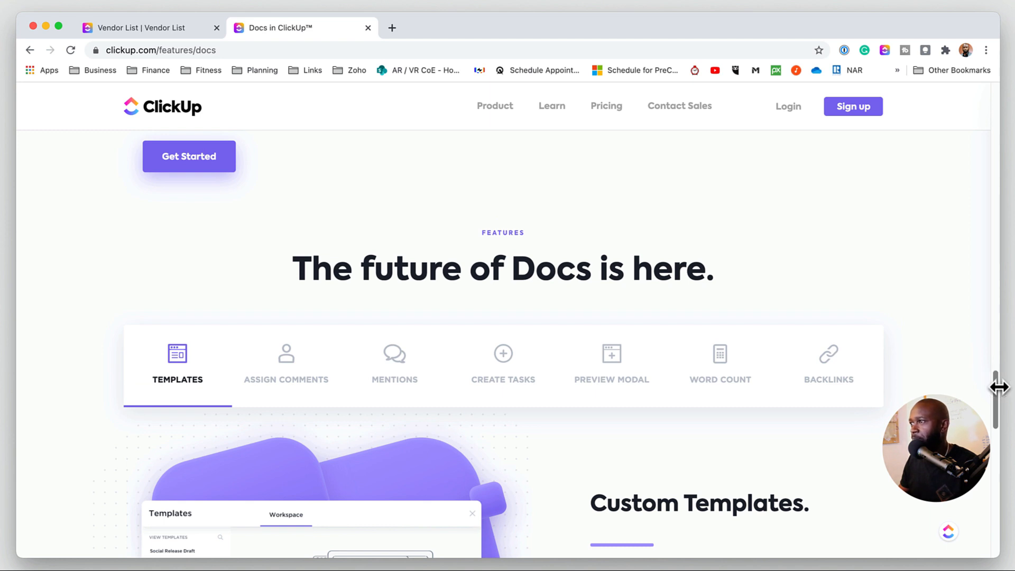
- Open the new untitled doc and show its pages panel
click(181, 31)
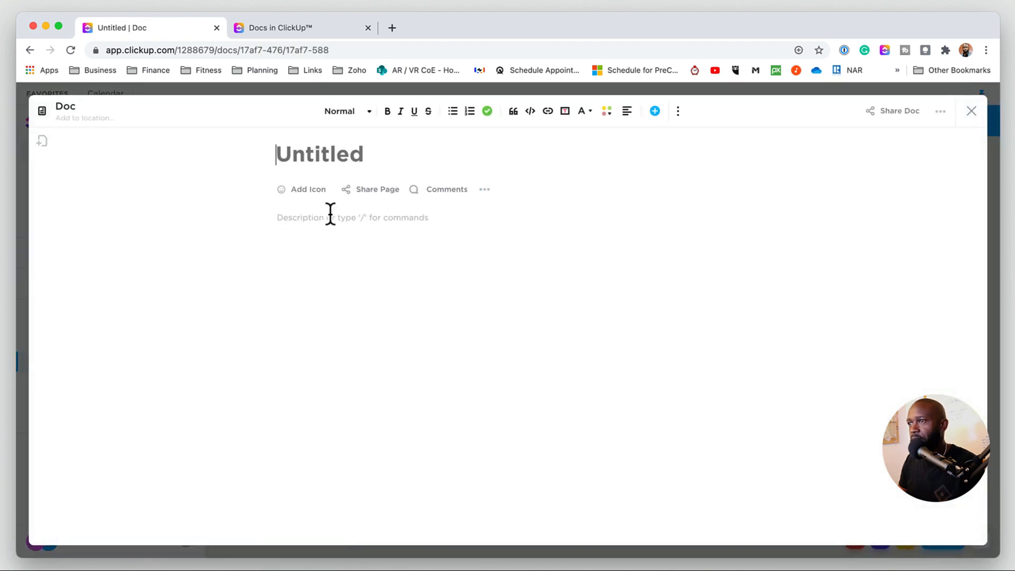
click(327, 162)
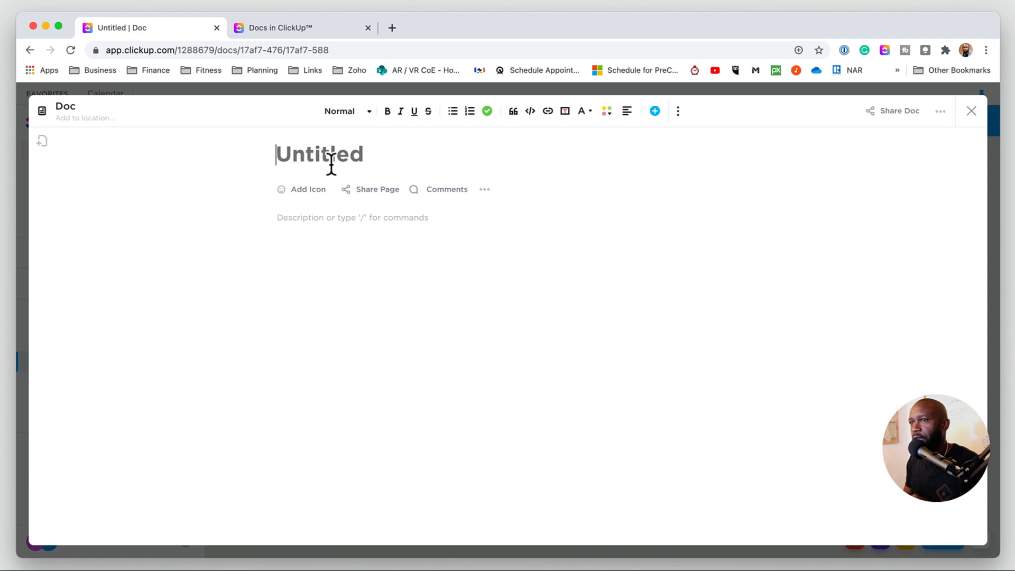
click(42, 141)
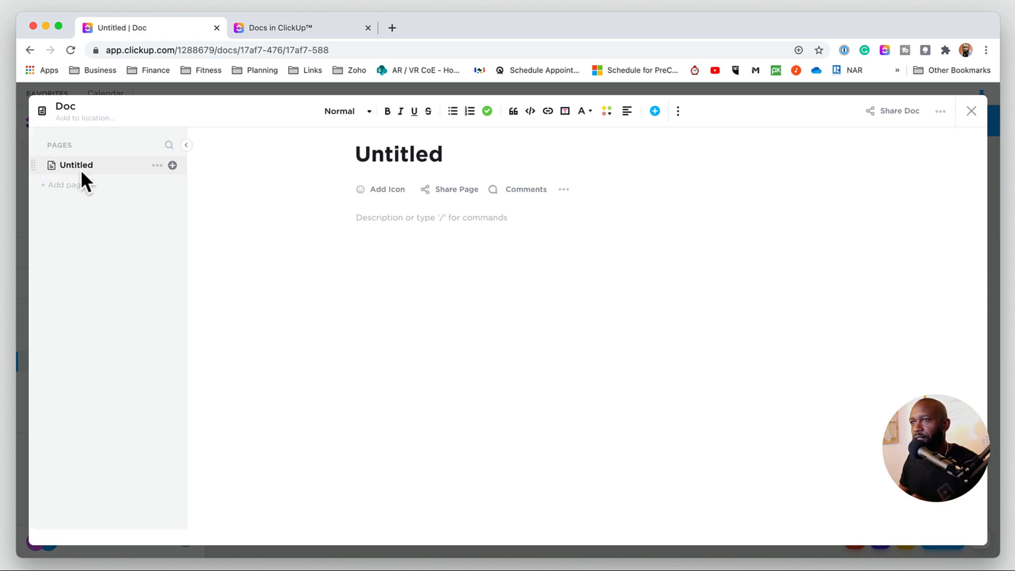
- Title the first page of the doc Page 1
click(383, 158)
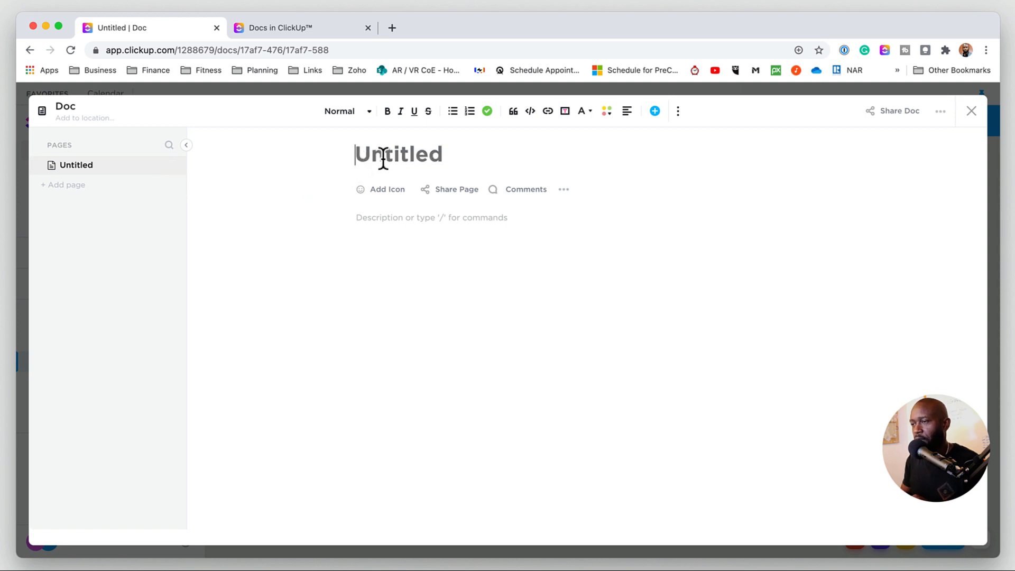
text(Page 1)
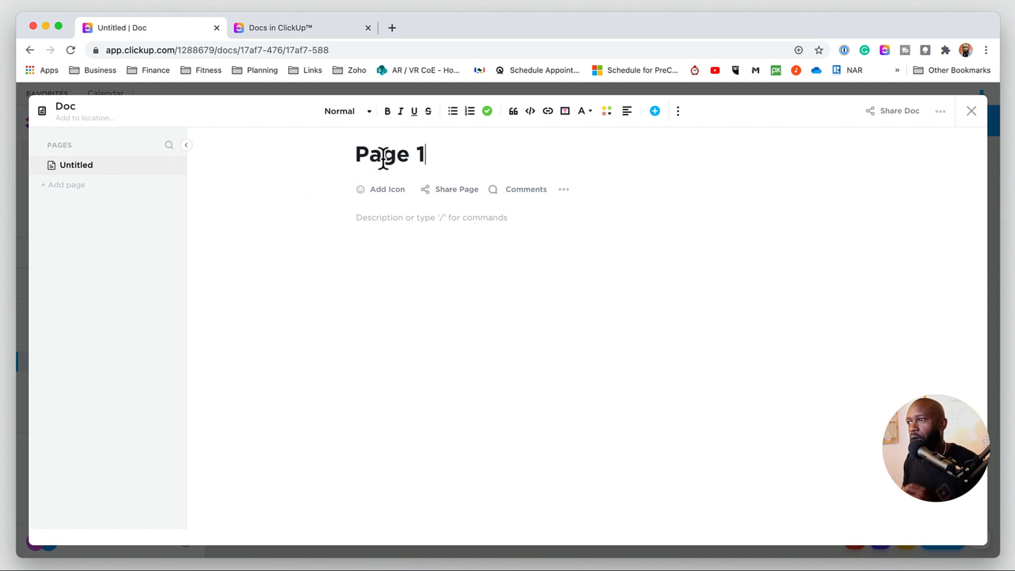
click(414, 247)
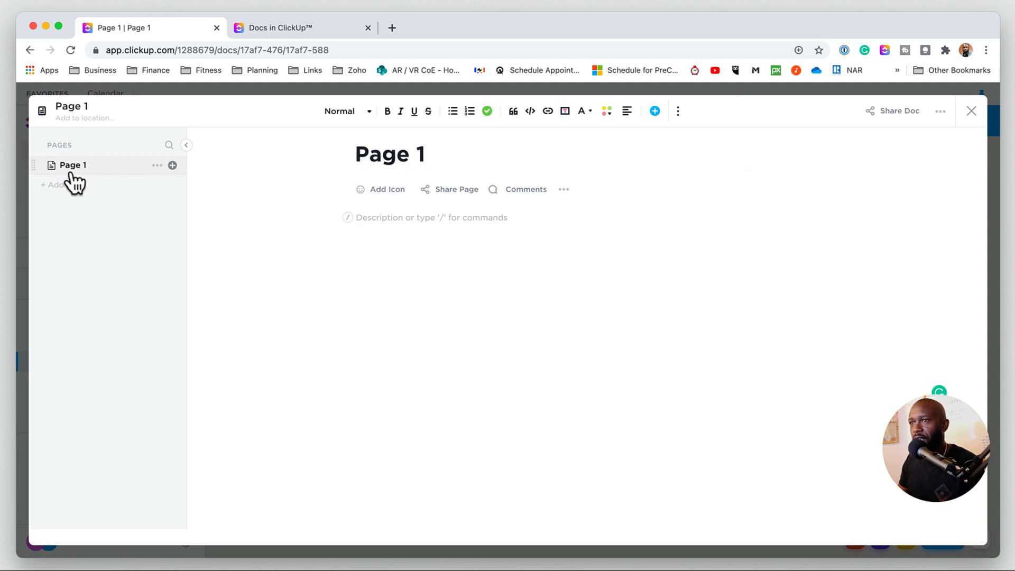
- Add a second page to the doc named Page 2
click(186, 144)
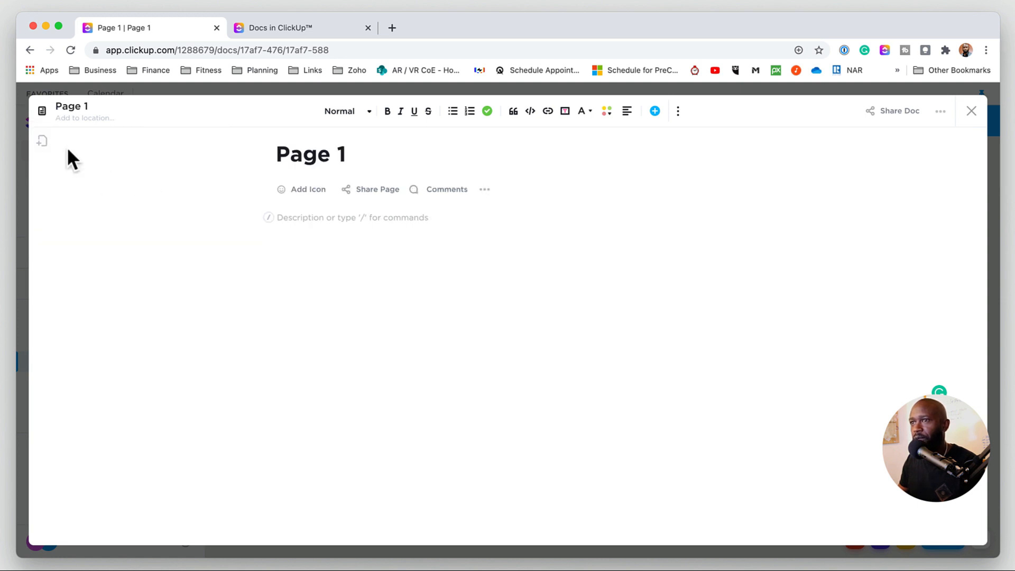
click(46, 143)
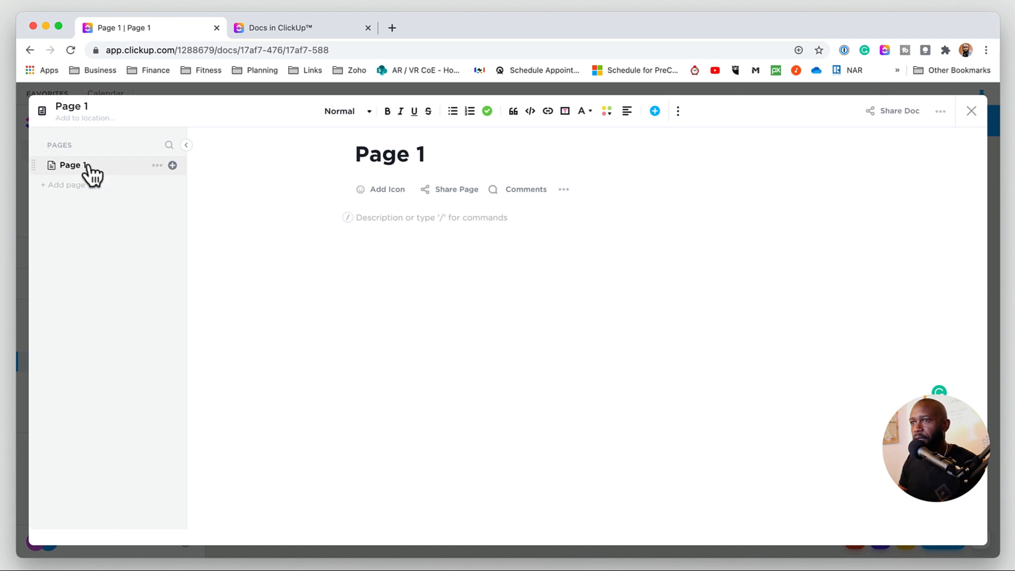
click(64, 185)
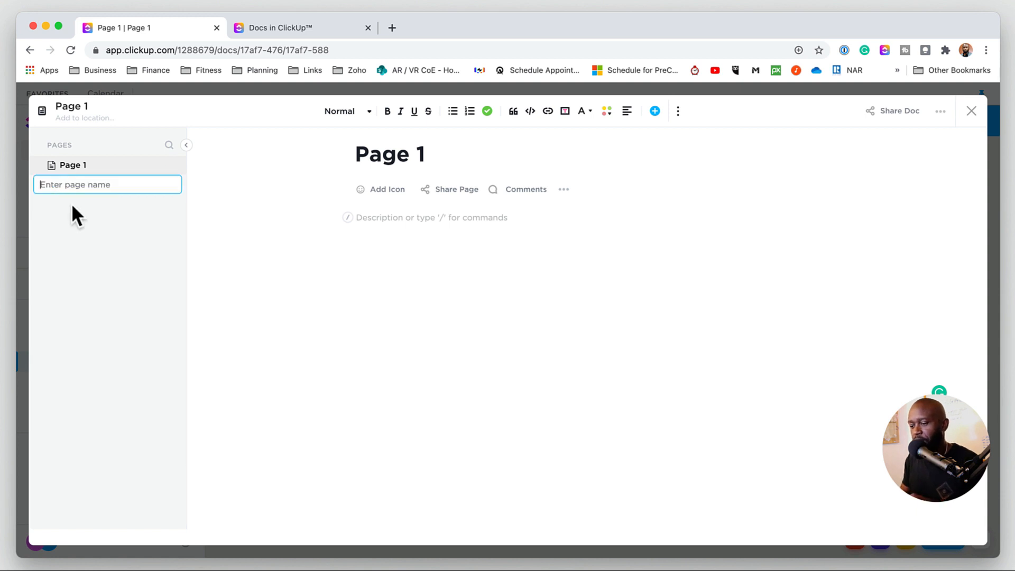
text(Page)
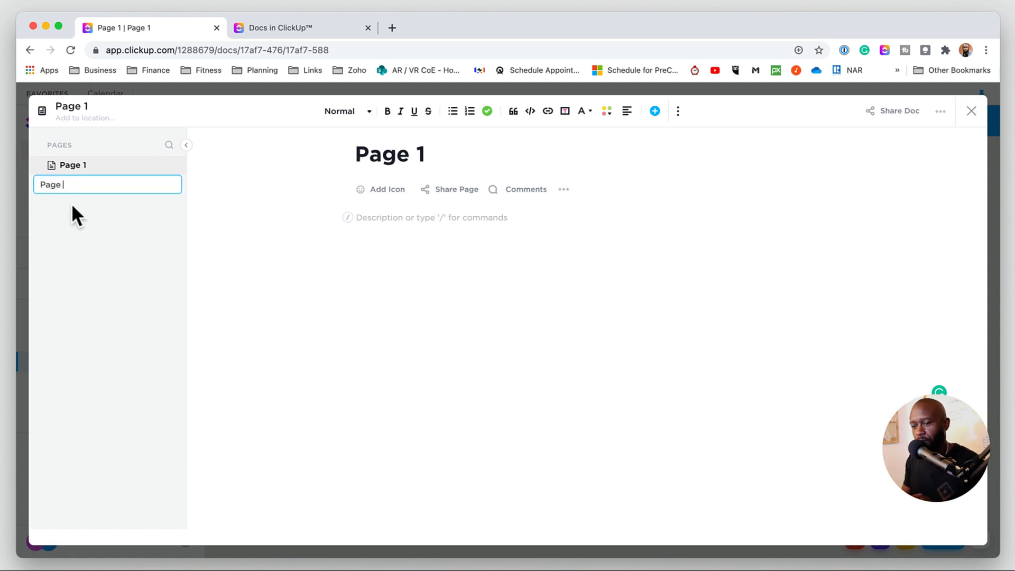
text( 2)
key(Return)
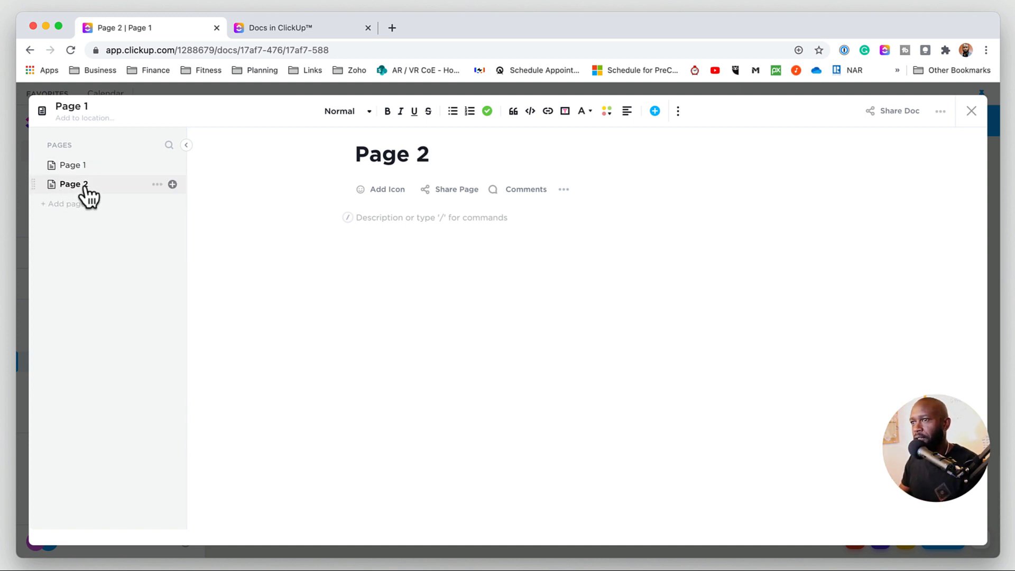
- Nest Page 2 inside Page 1 as a subpage
click(41, 189)
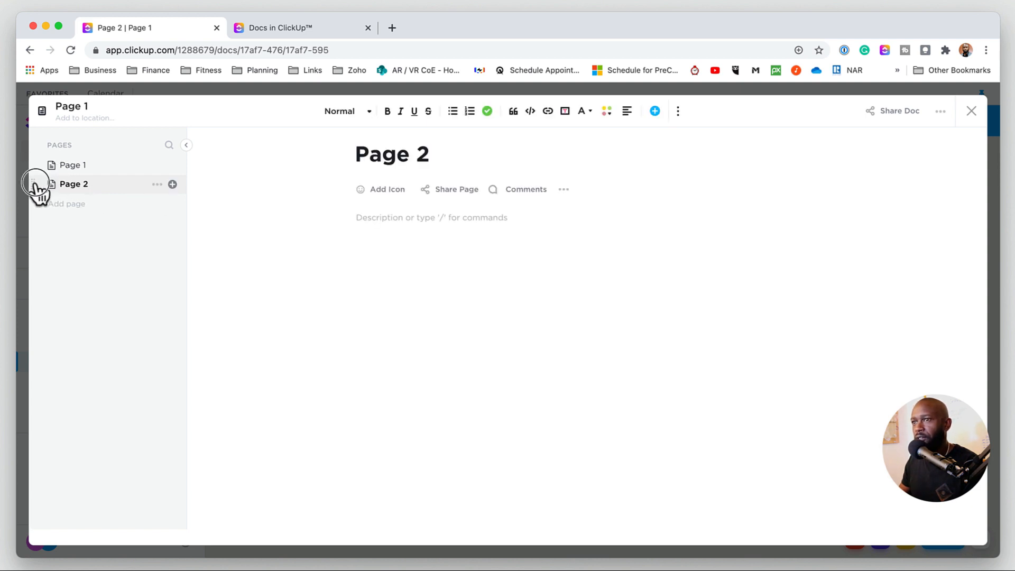
drag(35, 183, 79, 181)
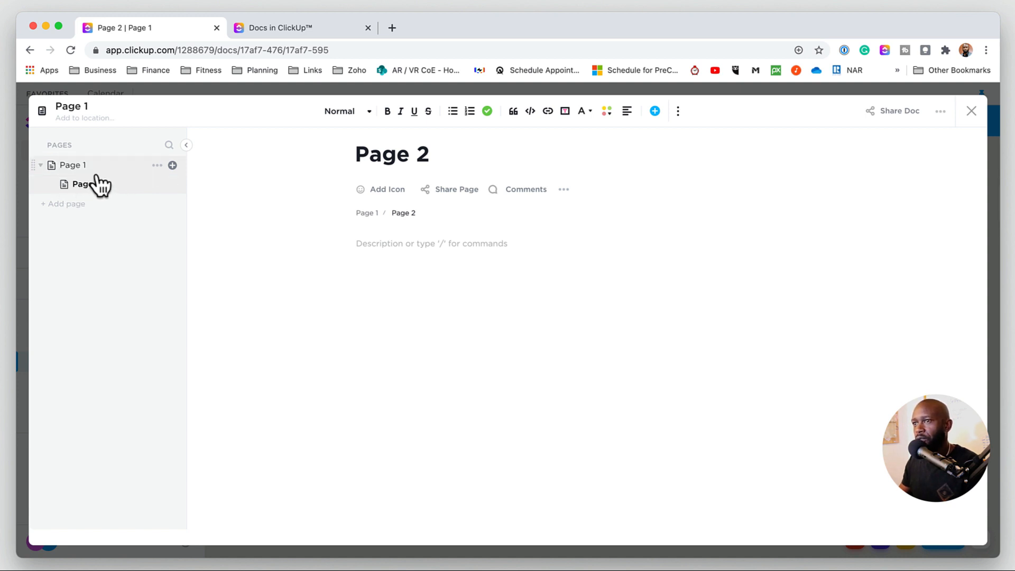
- Add another page inside Page 1 named Page 3
click(94, 166)
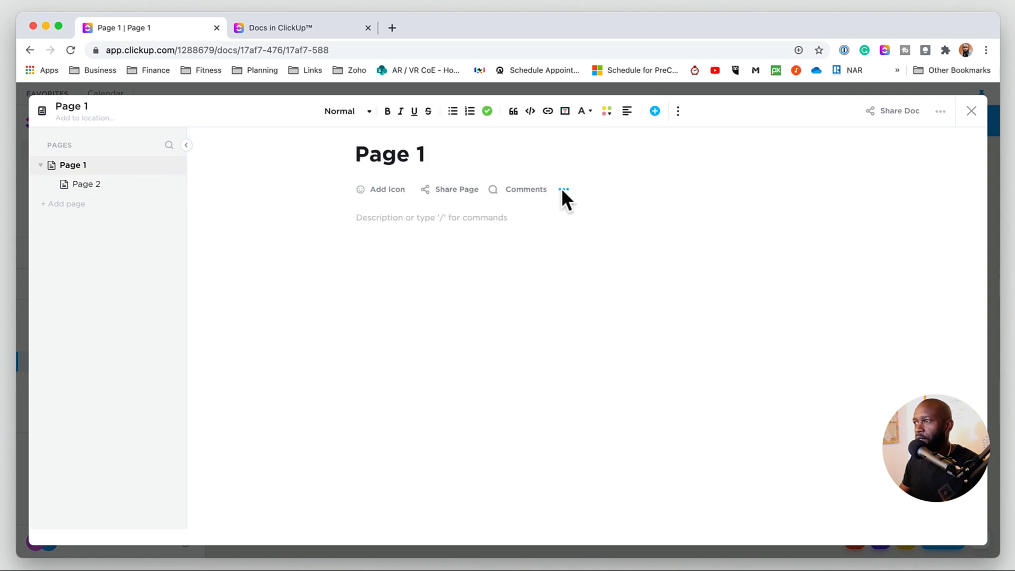
click(563, 192)
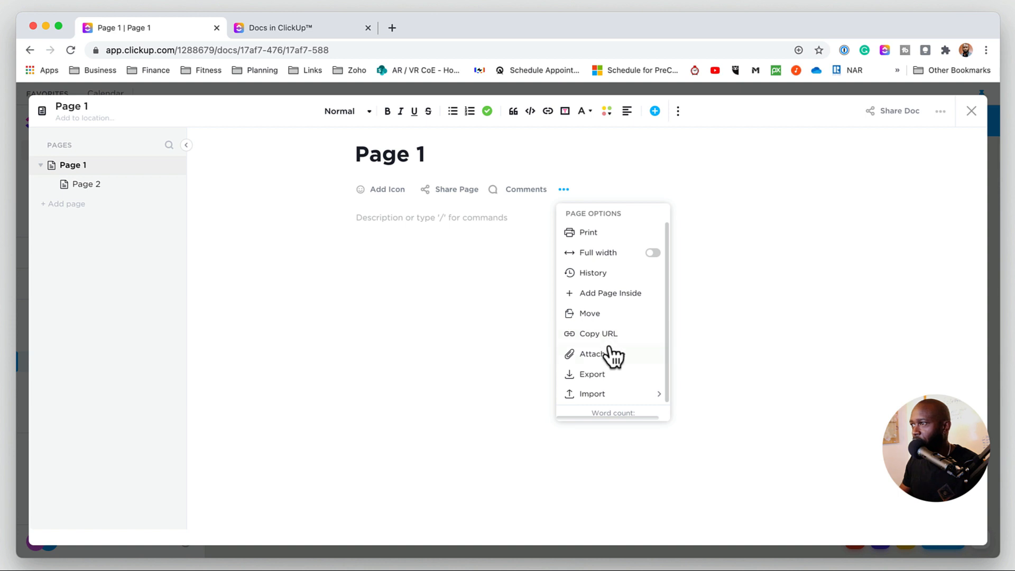
click(599, 294)
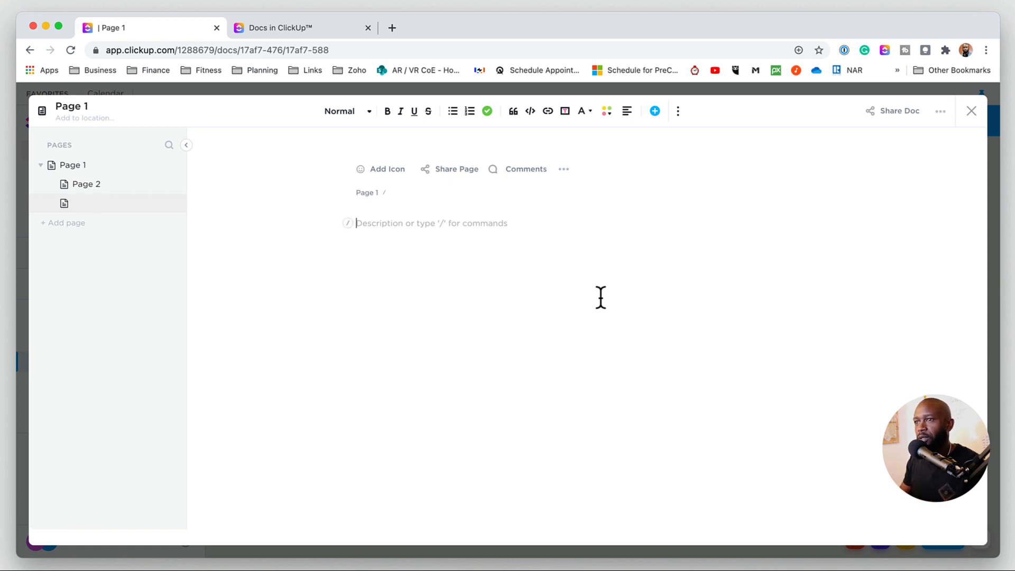
click(369, 247)
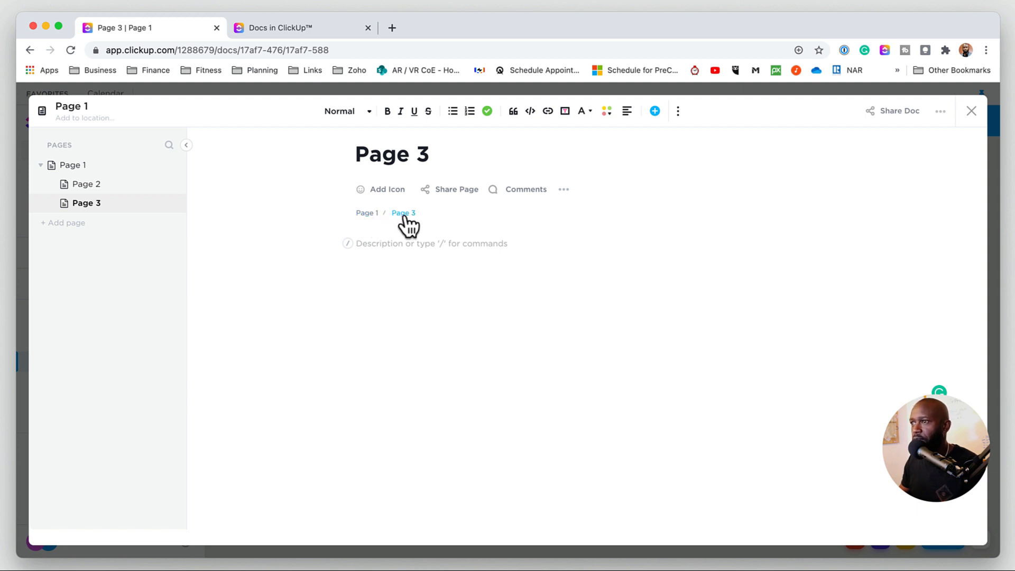
- Give Page 3 a bug avatar icon
click(380, 190)
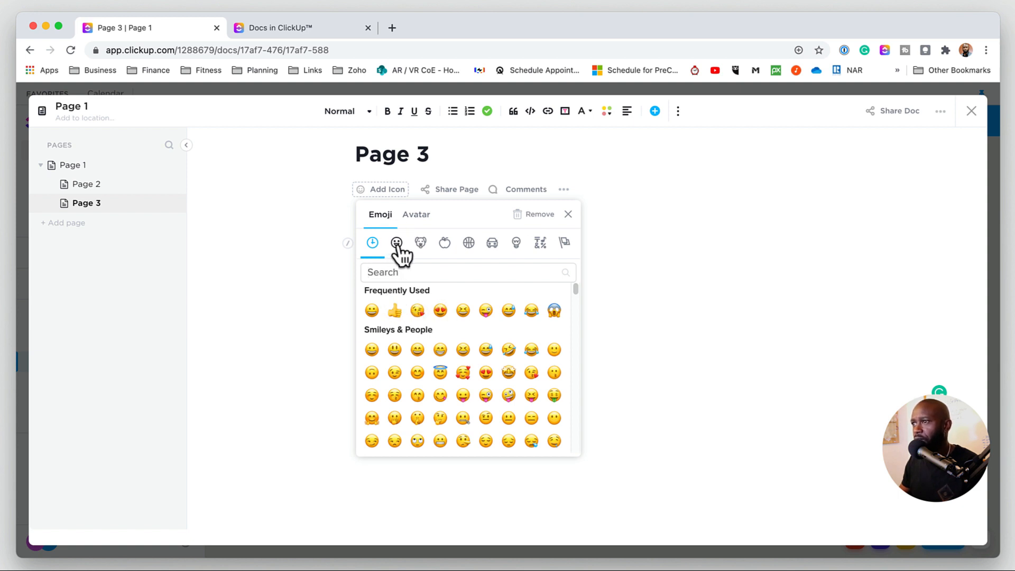
click(416, 214)
click(416, 313)
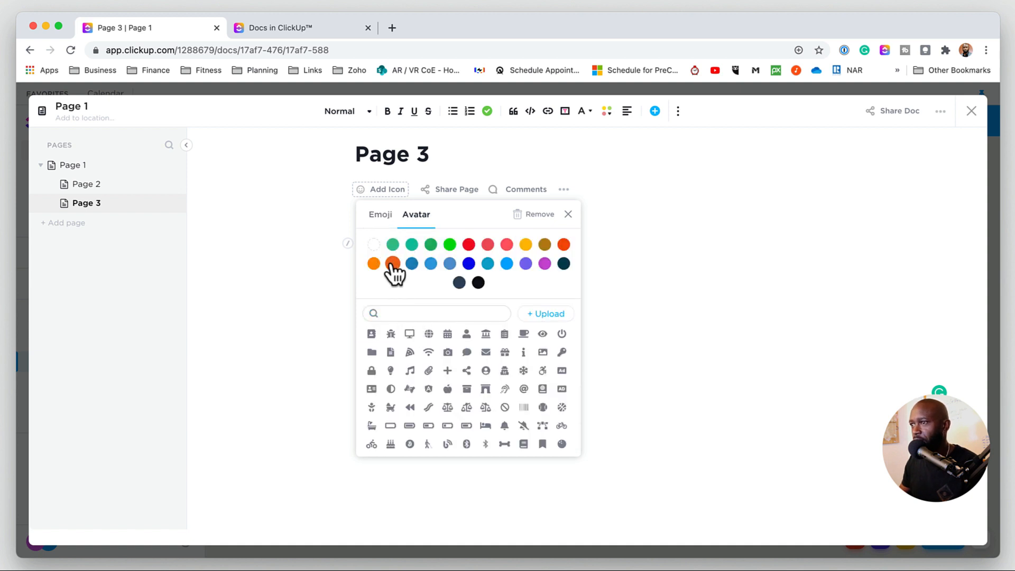
click(390, 335)
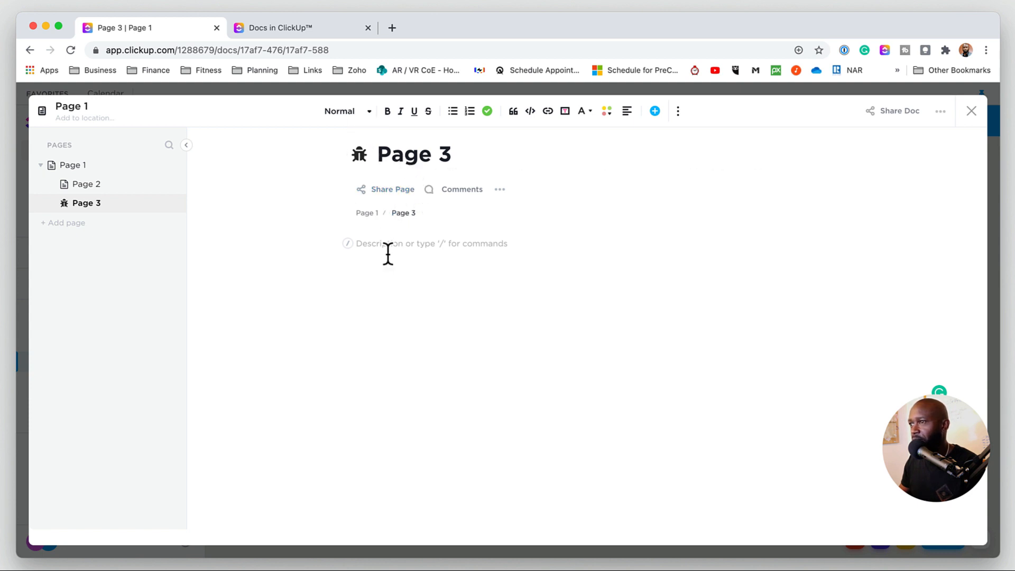
- Turn on a public link for Page 3 and allow search engines access
click(390, 191)
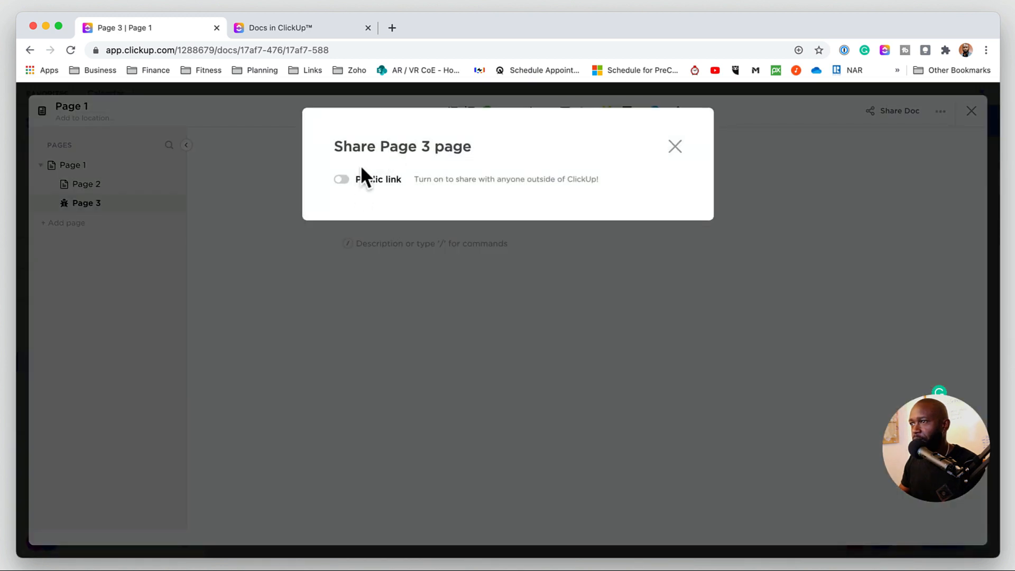
click(342, 180)
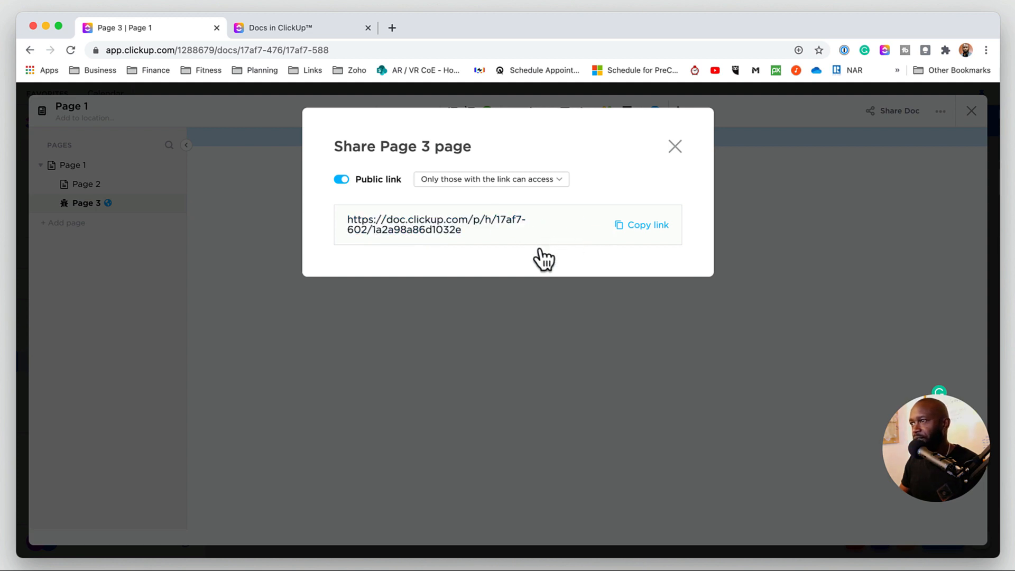
click(559, 180)
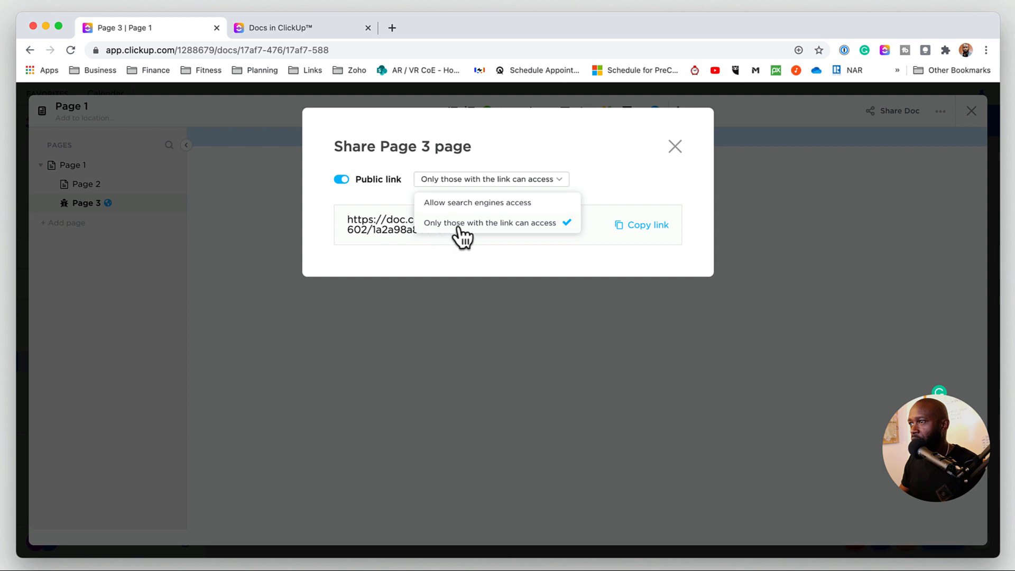
click(436, 205)
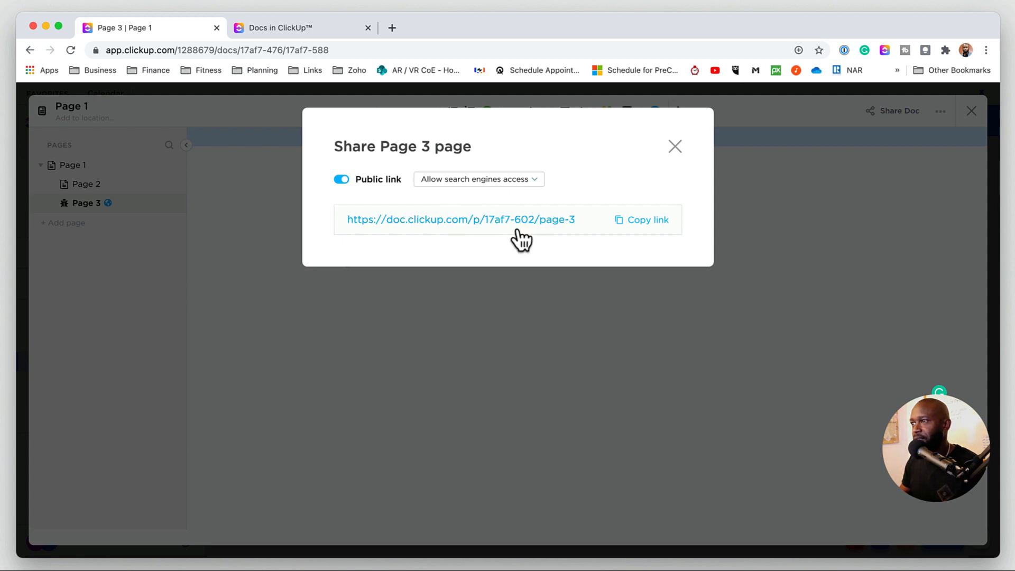
- Turn off Page 3's public link and close the sharing dialog
click(350, 180)
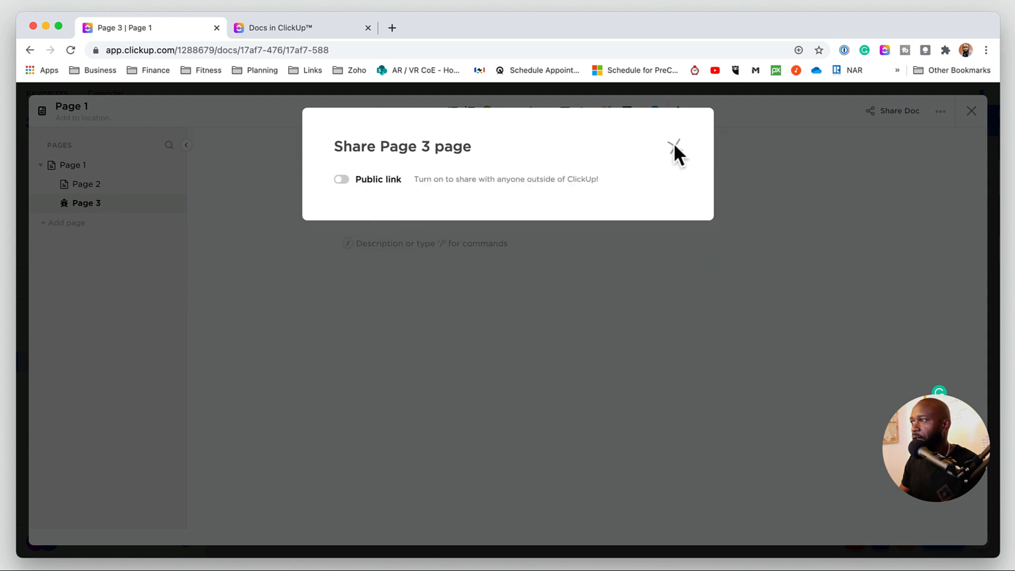
click(674, 146)
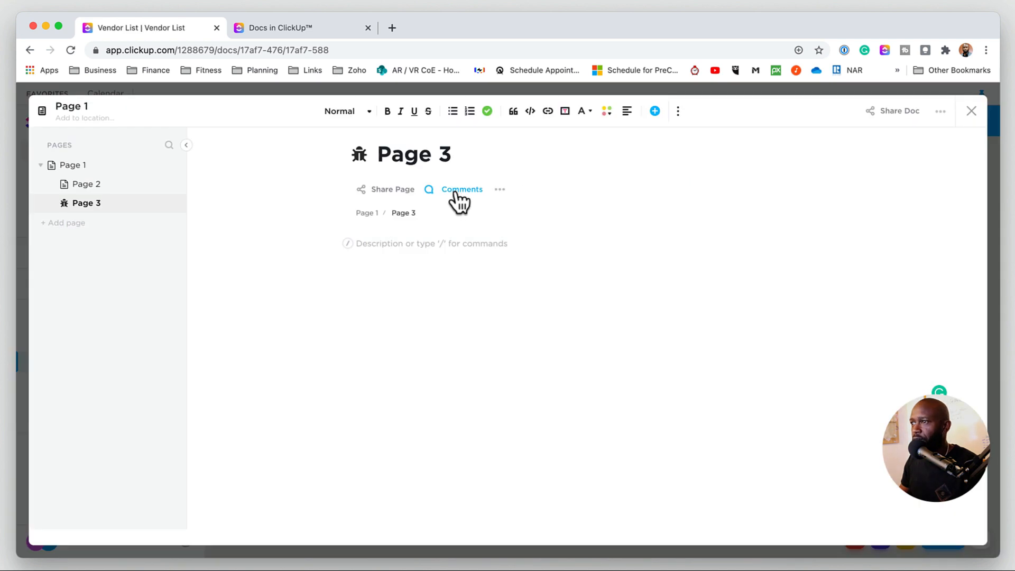
- Post the comment "this is a new page" on Page 3 and close the comments dialog
click(454, 193)
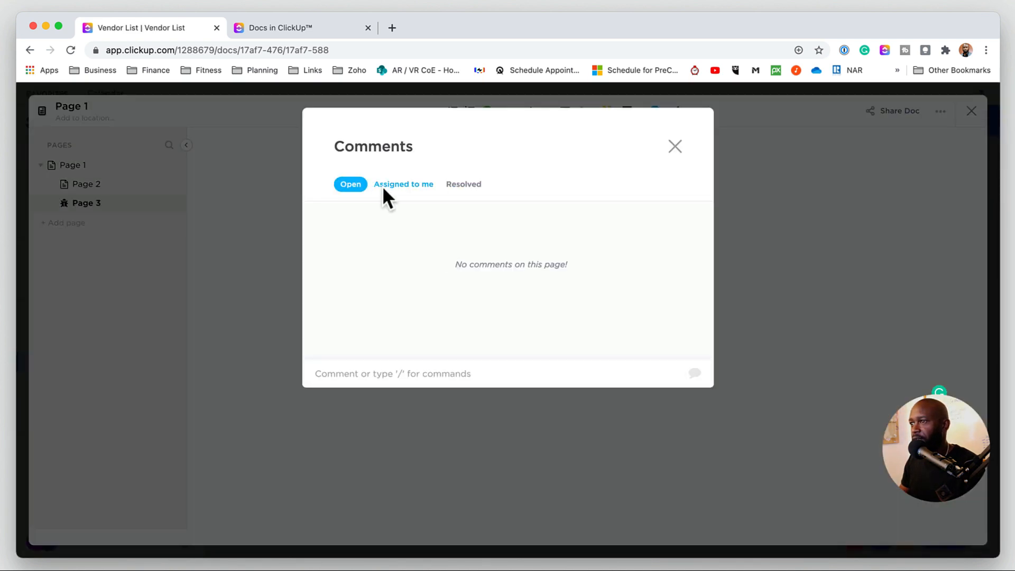
click(394, 372)
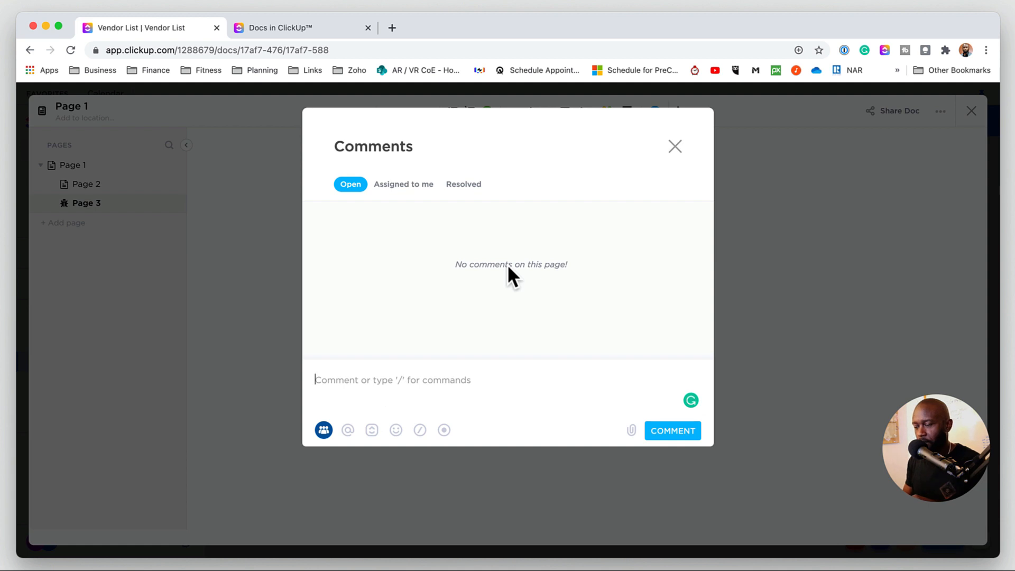
text(this is a new)
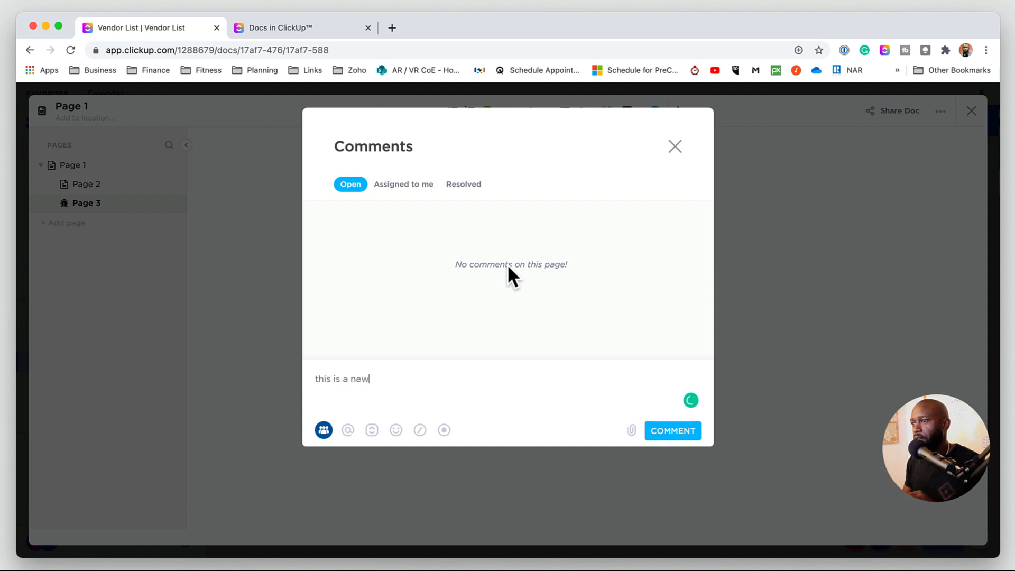
text( page)
key(Return)
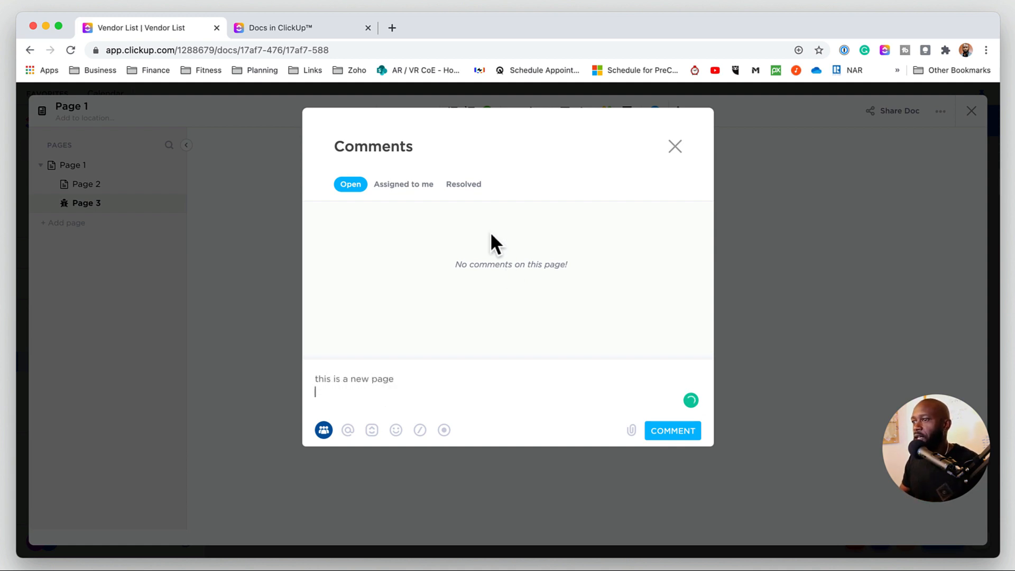
click(673, 430)
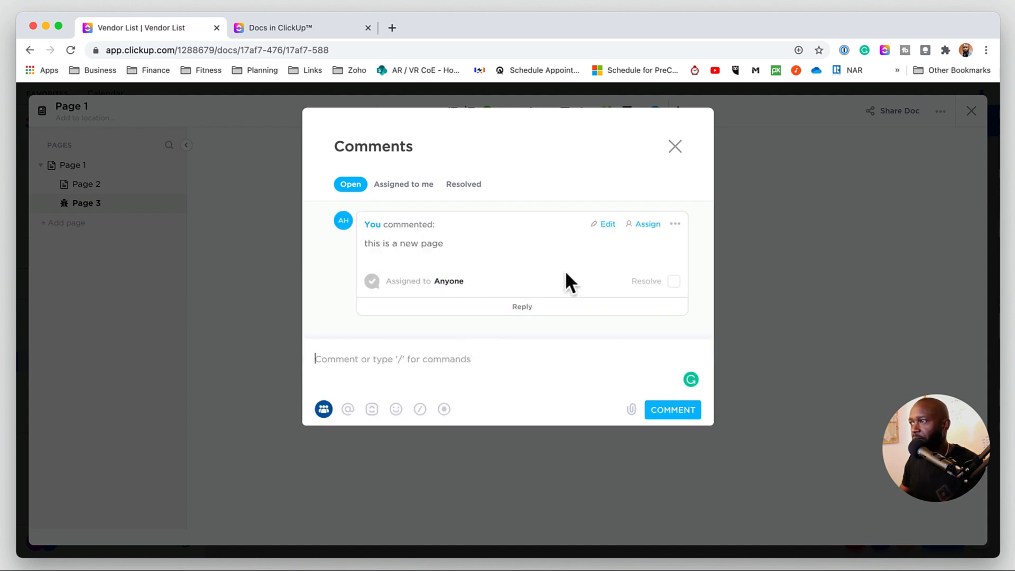
click(675, 147)
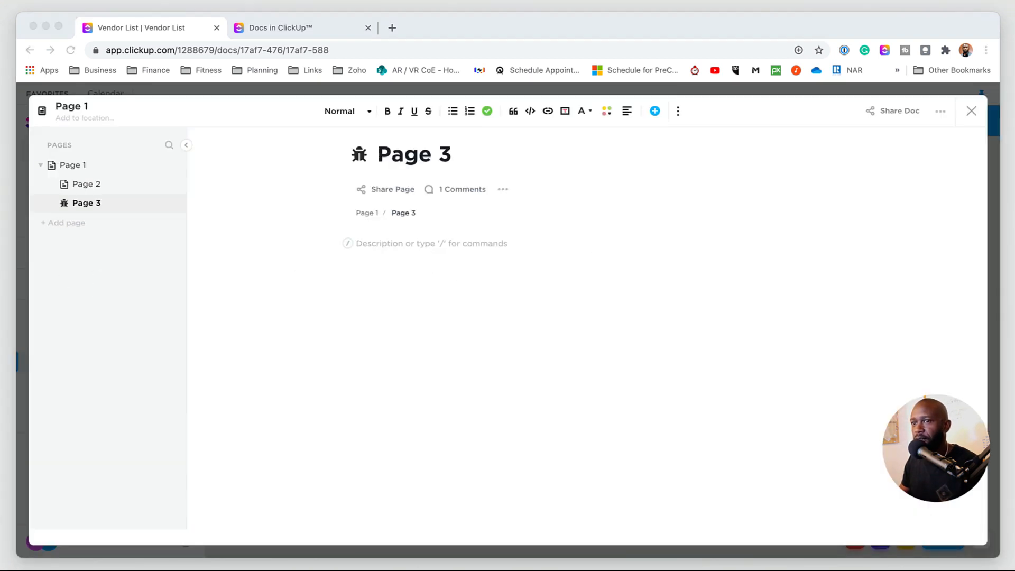
- Paste the Lorem Ipsum sample text into Page 3's body
click(356, 264)
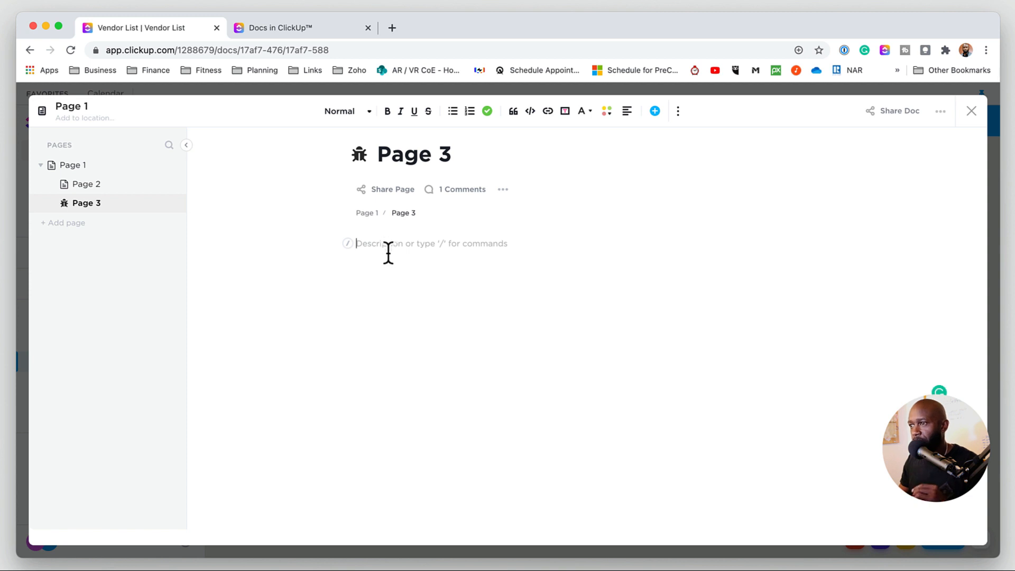
key(super+v)
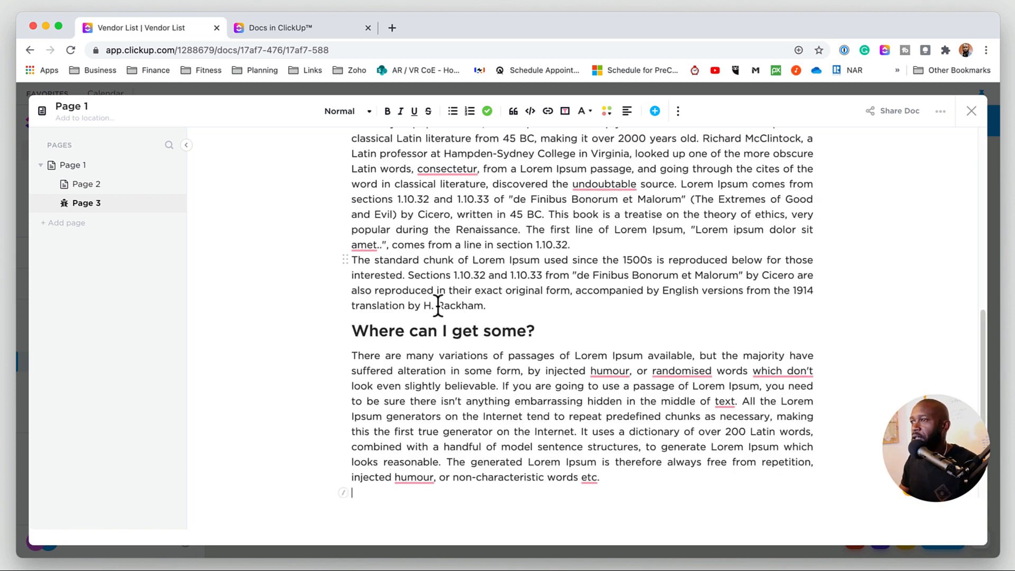
scroll(438, 305, up, 10)
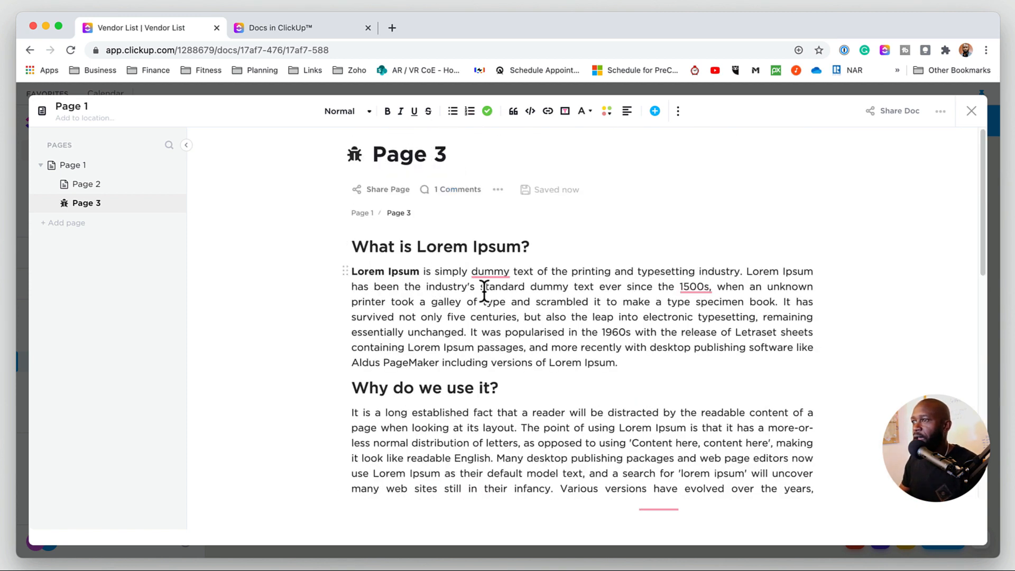
- Make the word "standard" in the first paragraph bold
double_click(522, 287)
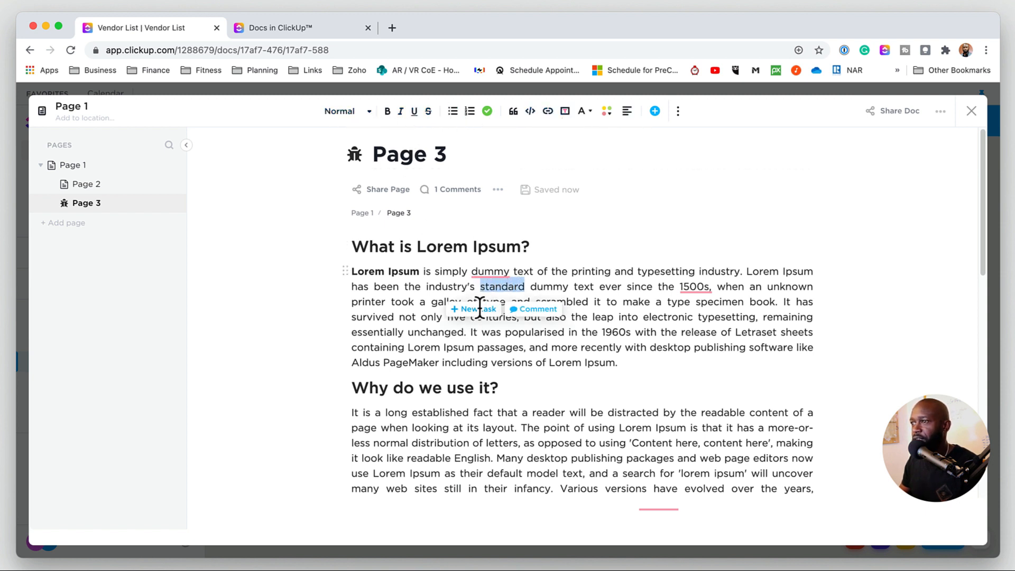
click(388, 114)
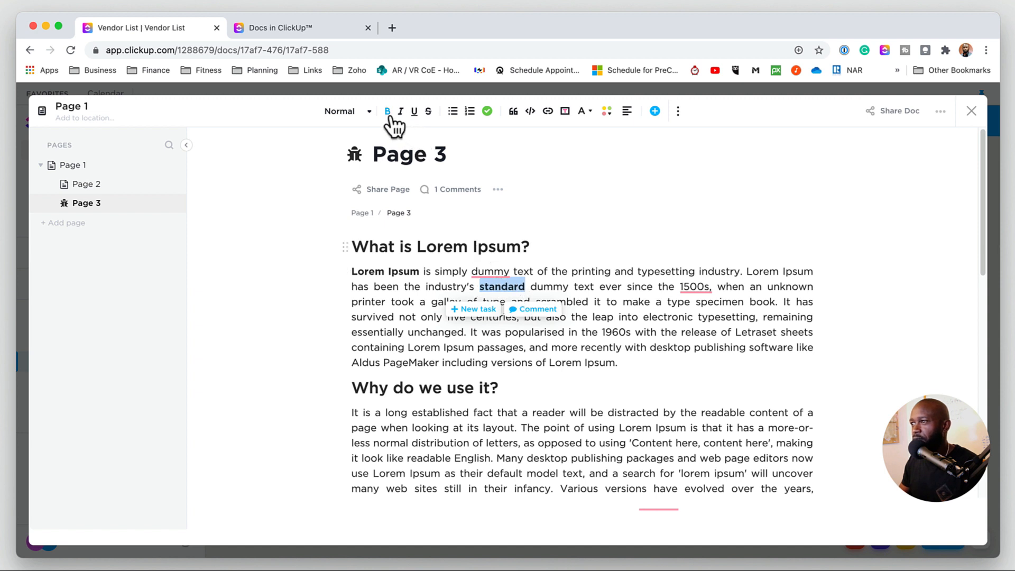
click(400, 117)
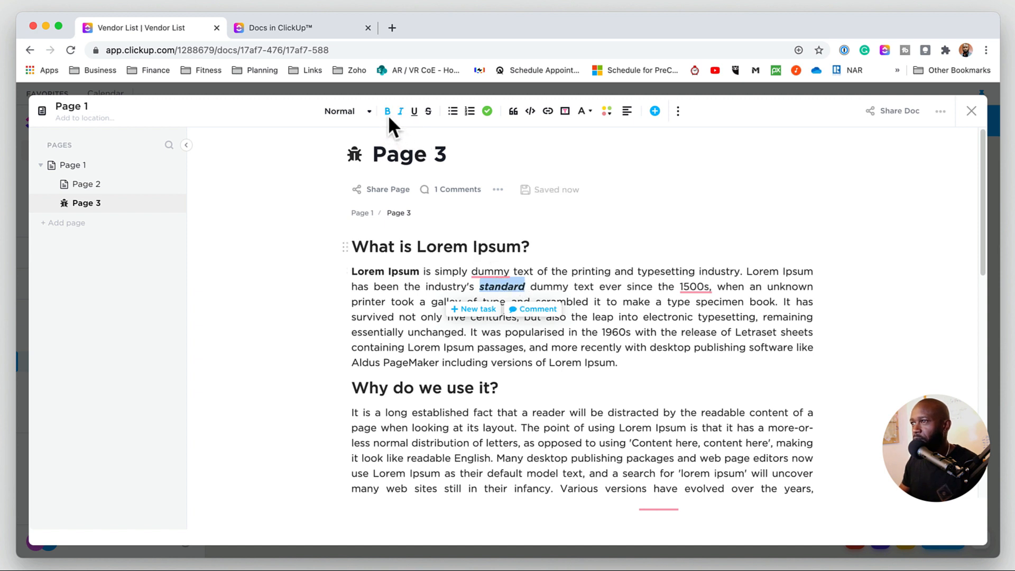
click(400, 112)
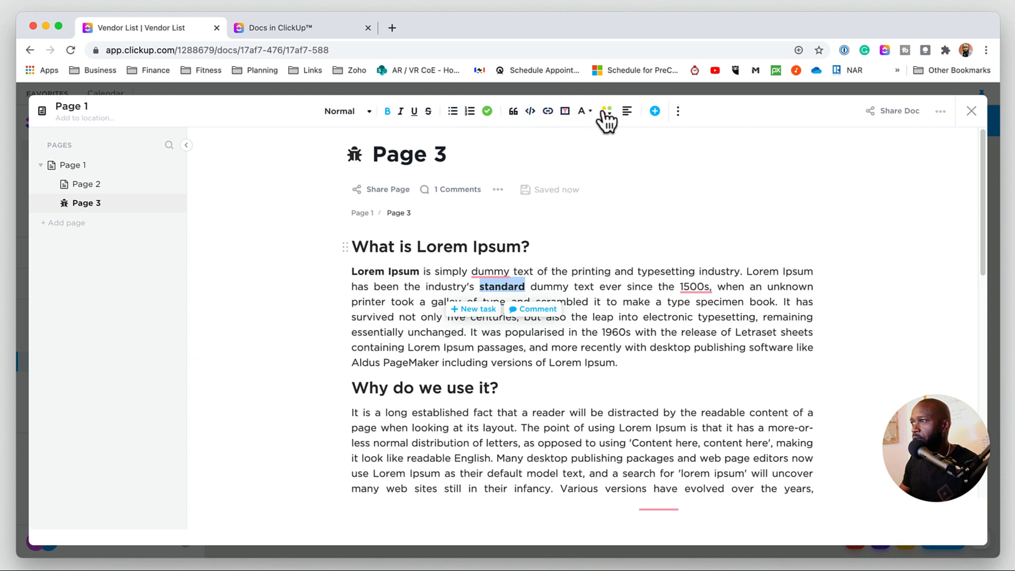
- Expand the editor toolbar's extra options and pin them in place
click(654, 111)
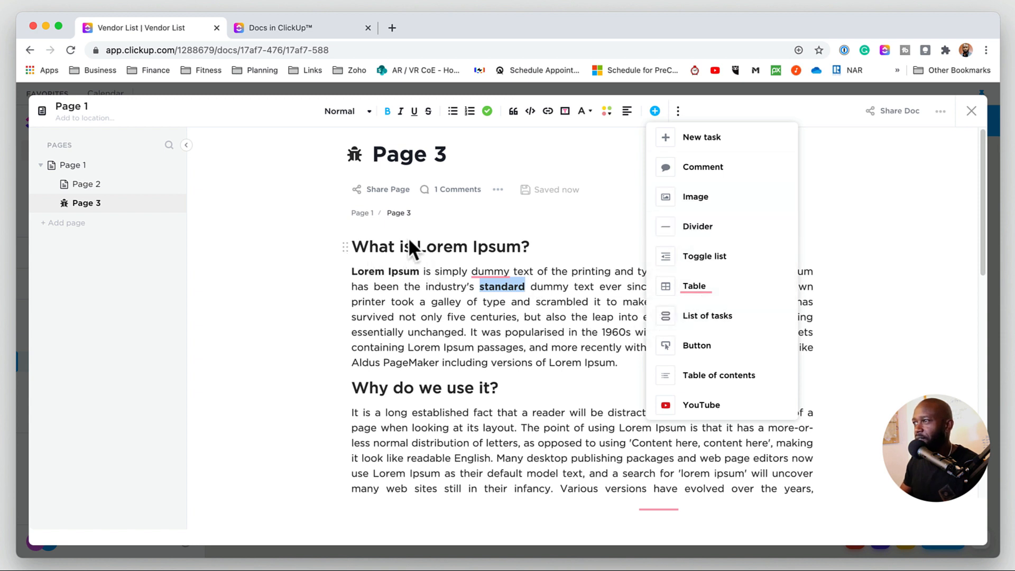
click(722, 108)
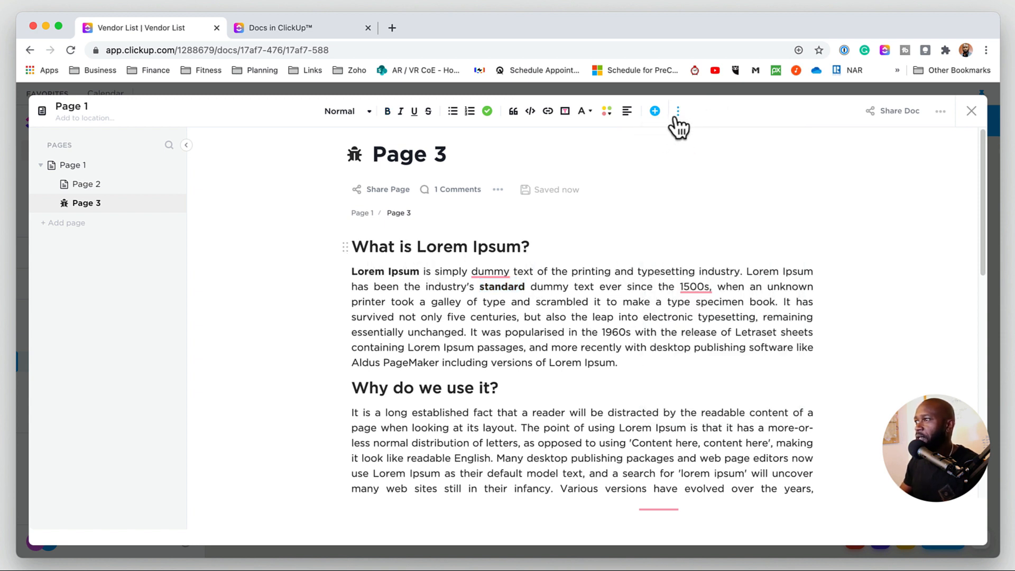
click(677, 112)
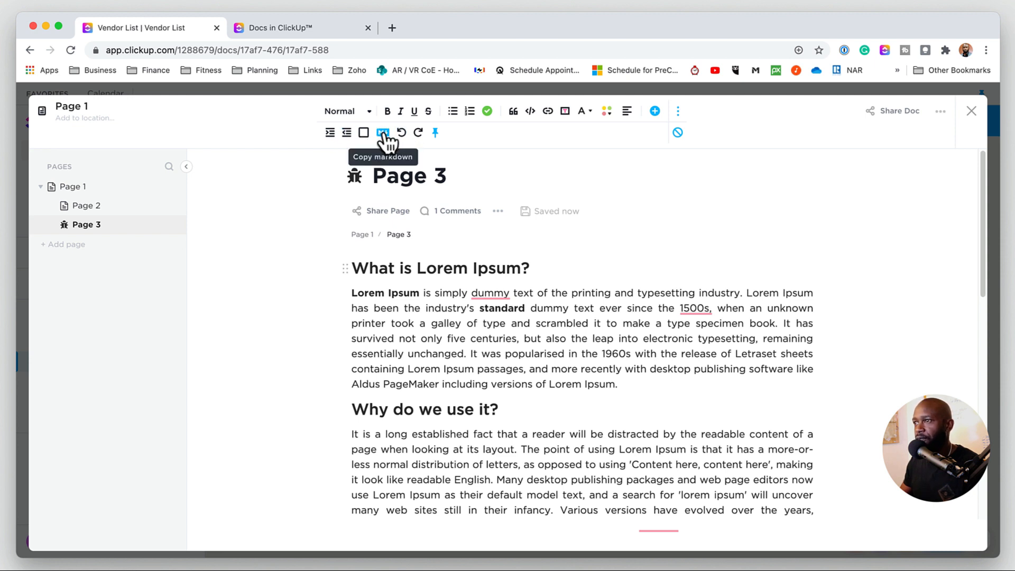
click(435, 133)
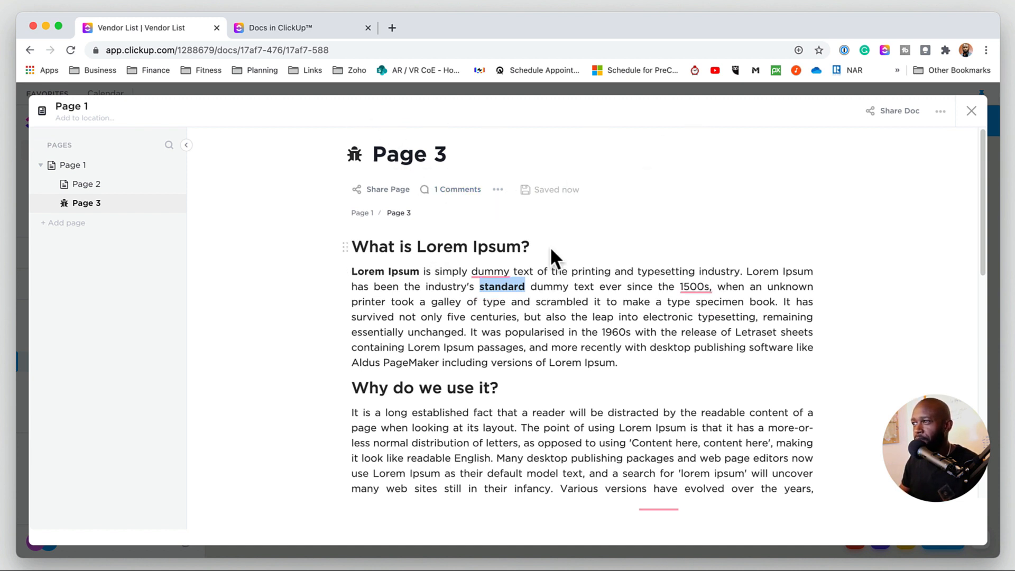
- Insert a table on a new line above the "What is Lorem Ipsum?" heading
drag(513, 317, 470, 318)
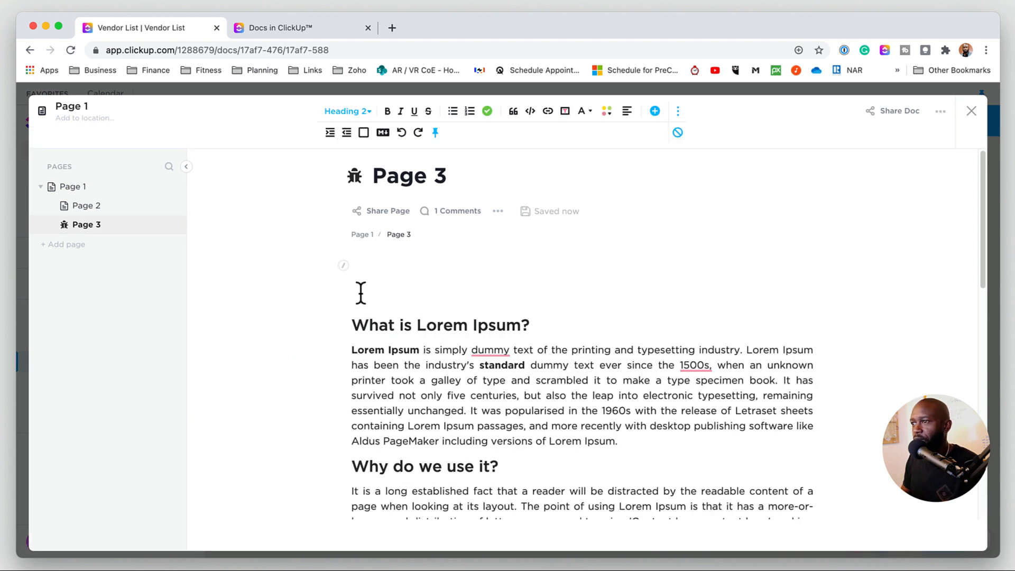
text(/)
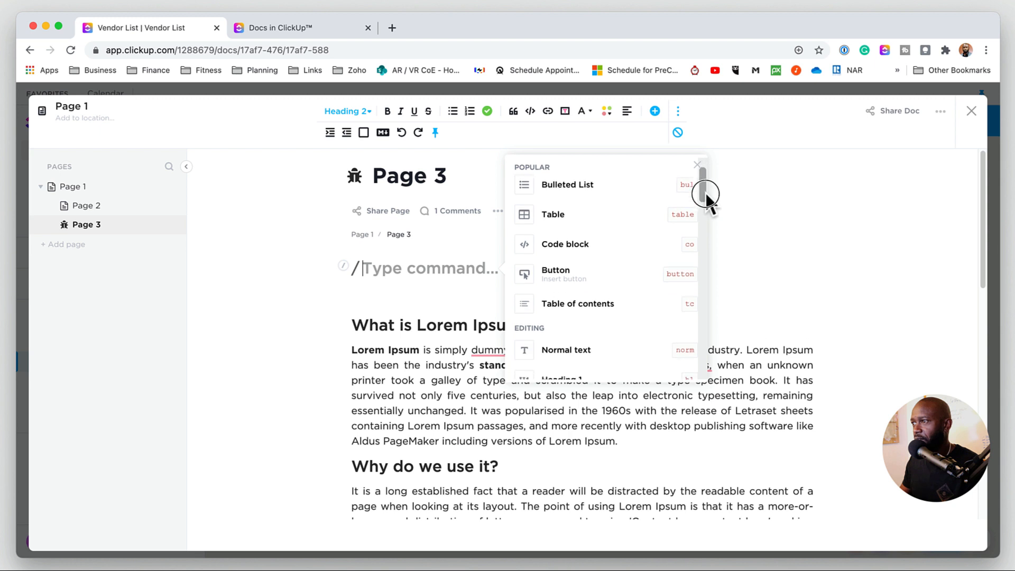
drag(707, 221, 707, 176)
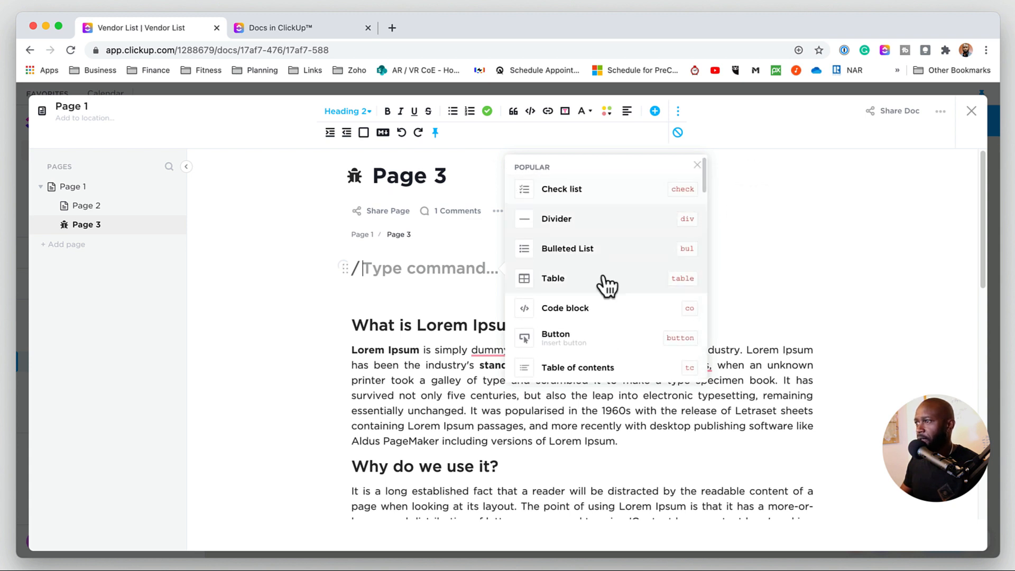
click(567, 276)
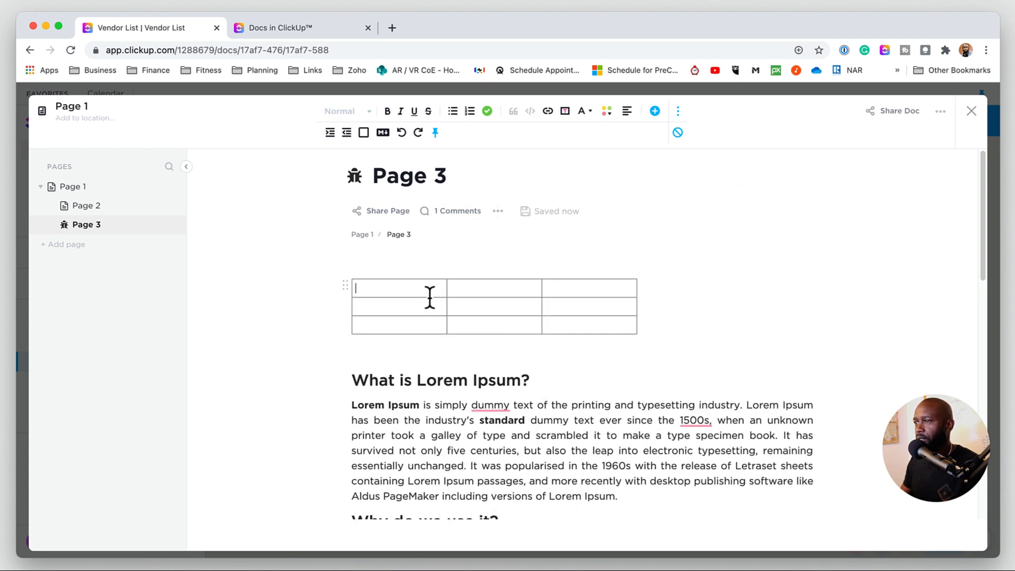
- Add four rows to the new table
drag(399, 291, 415, 337)
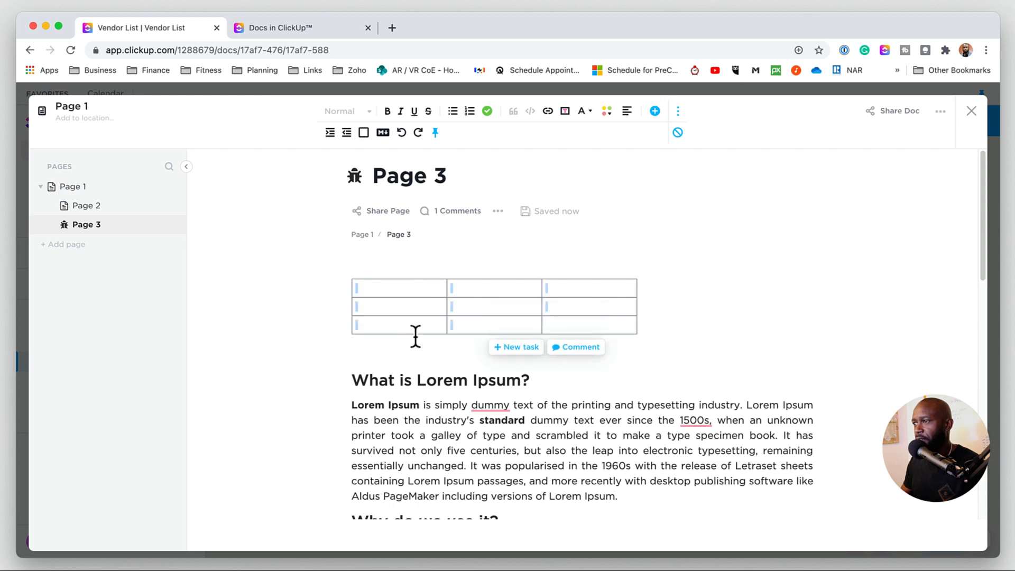
click(551, 346)
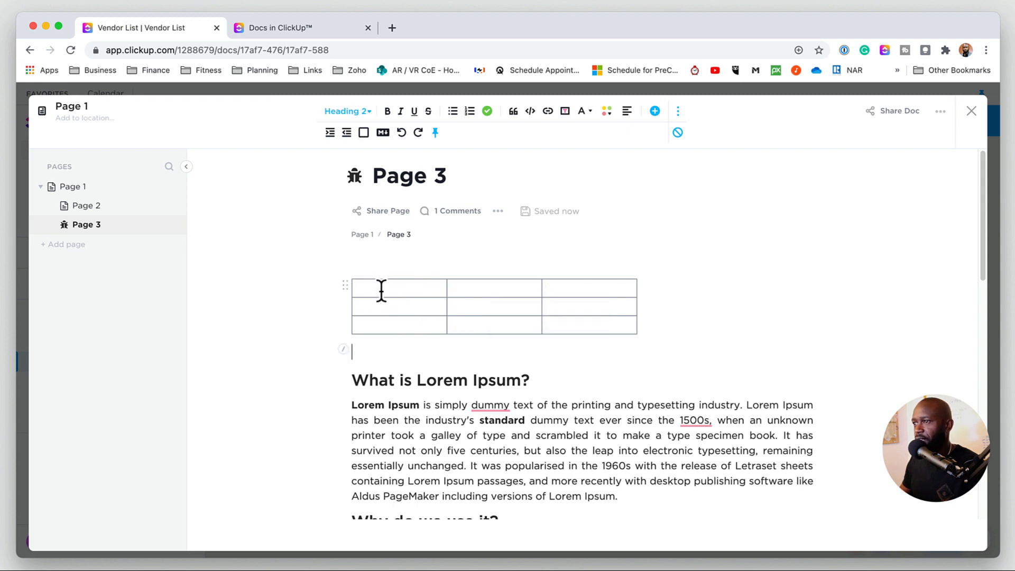
click(382, 289)
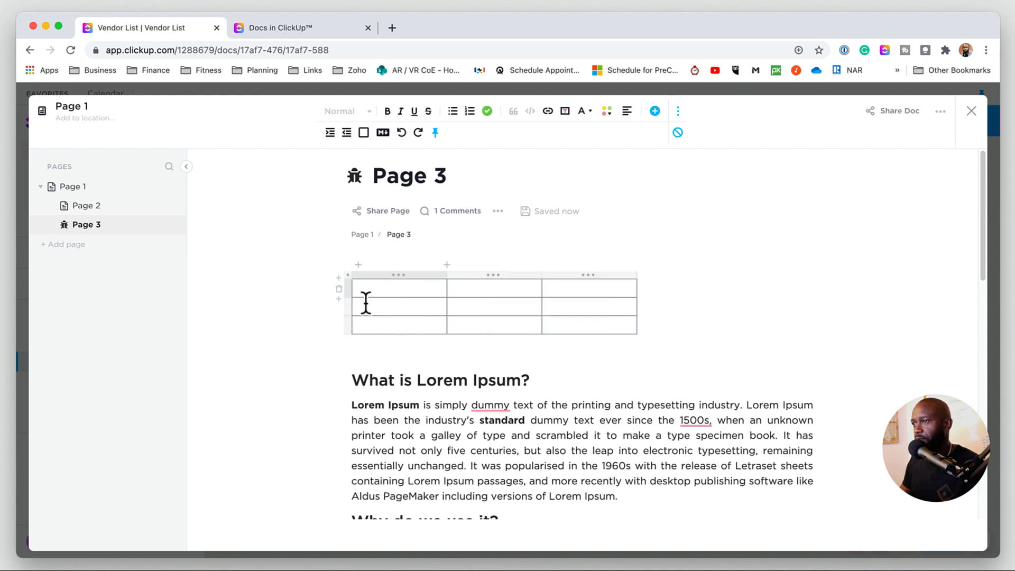
click(338, 298)
click(340, 305)
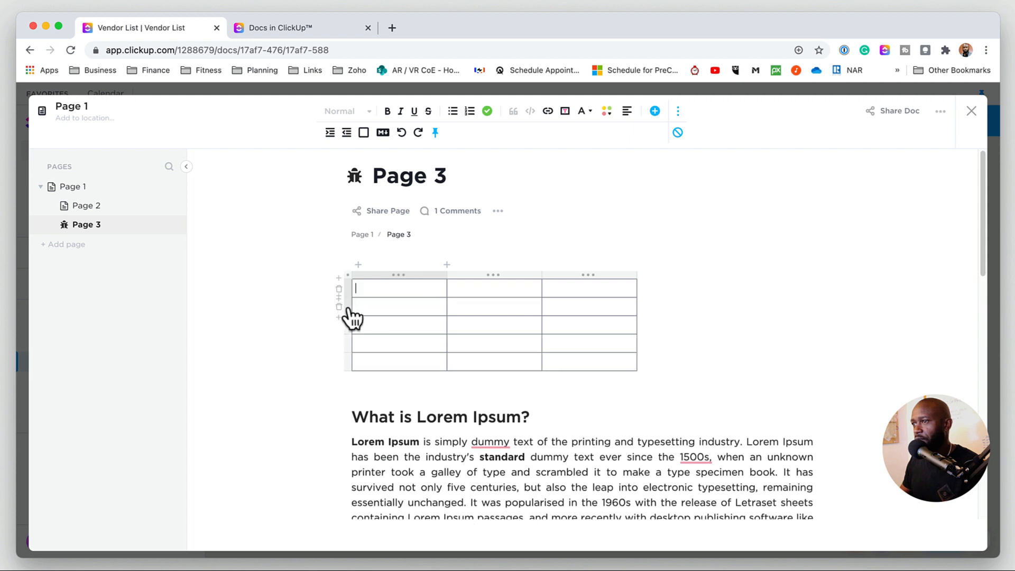
click(340, 280)
click(341, 283)
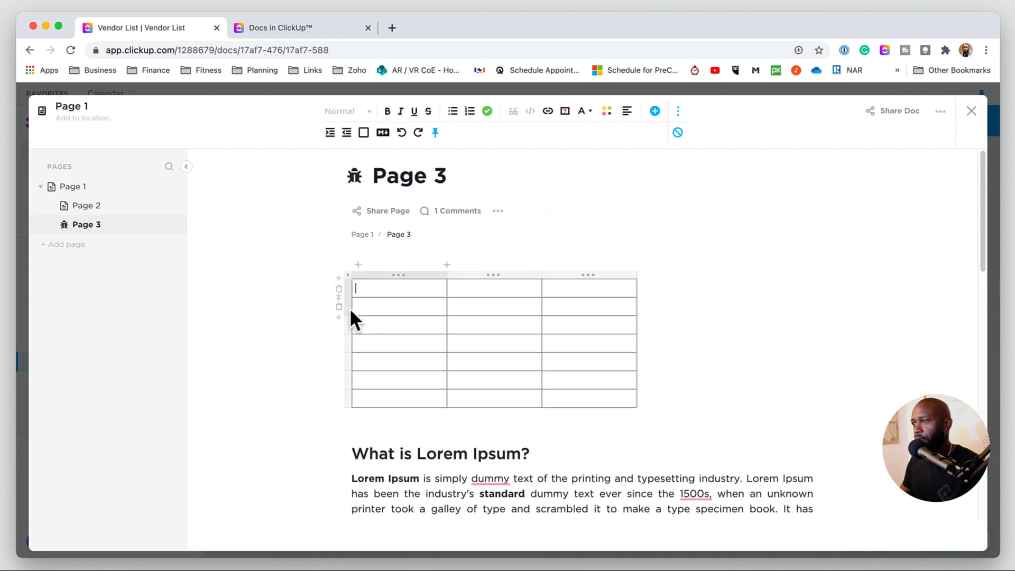
- Delete three of the table's rows and add a fourth column
click(339, 289)
click(338, 289)
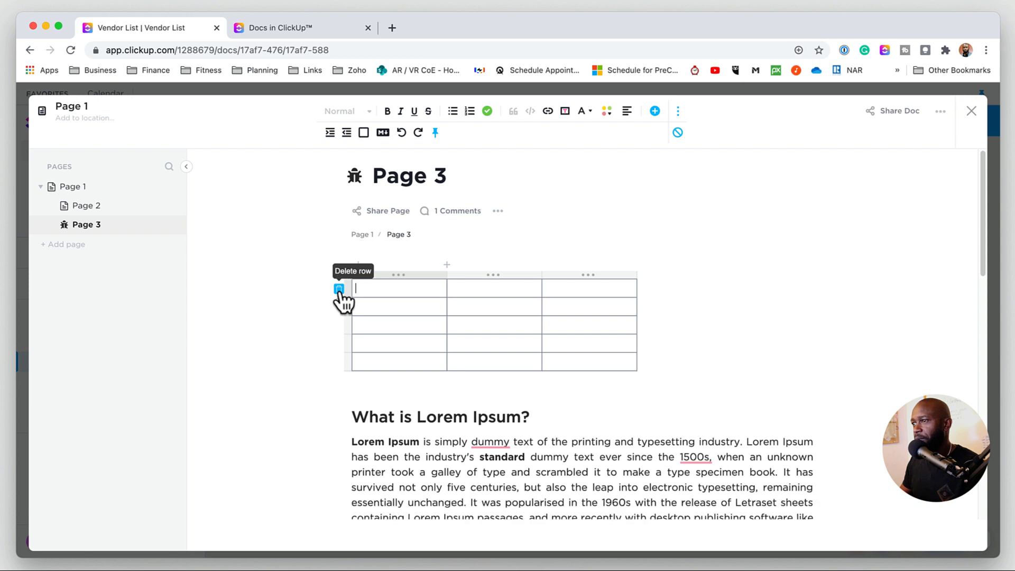
click(339, 289)
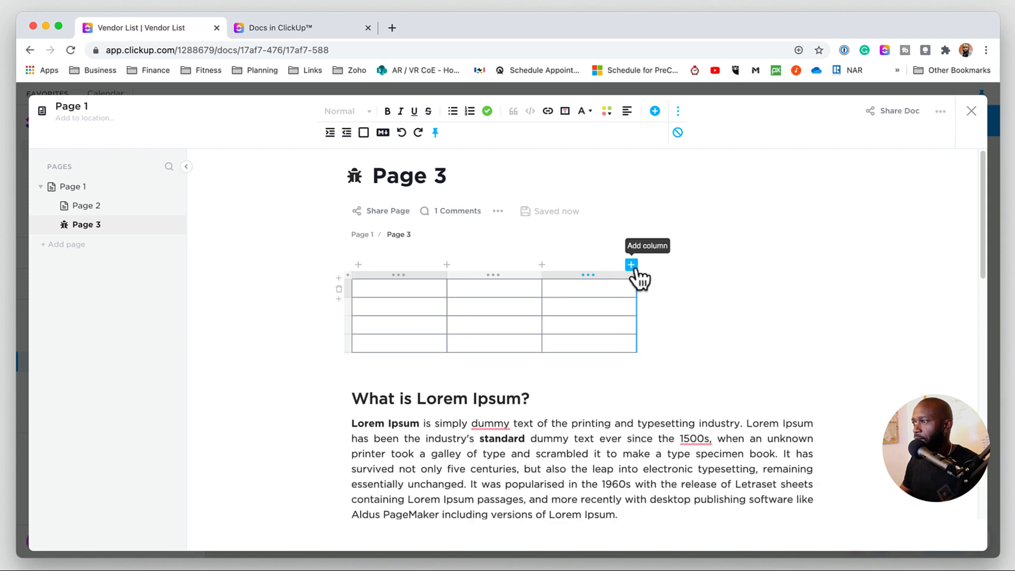
click(634, 267)
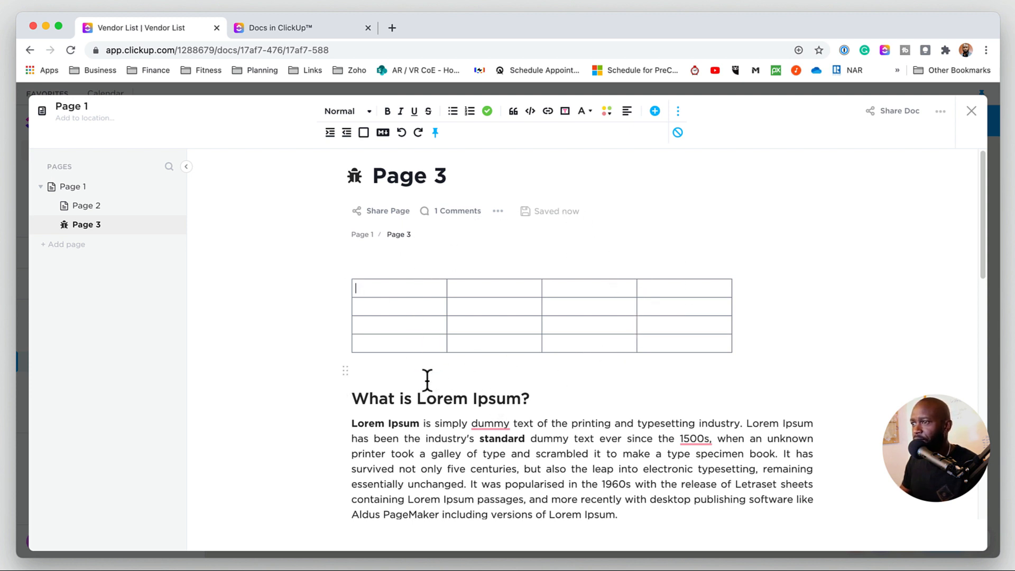
- Open the doc's share settings and switch the embed code on, then off again
click(390, 373)
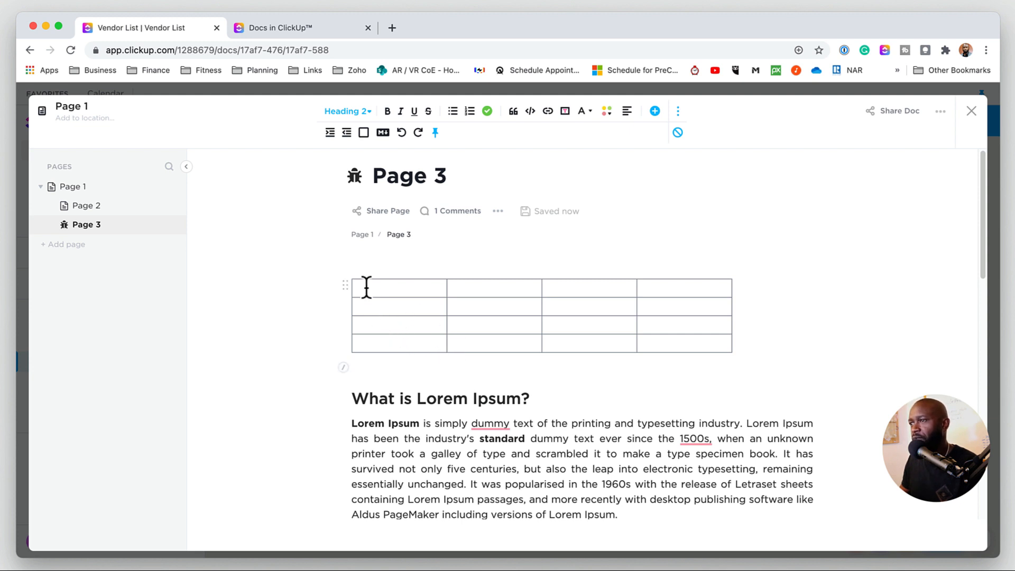
click(93, 119)
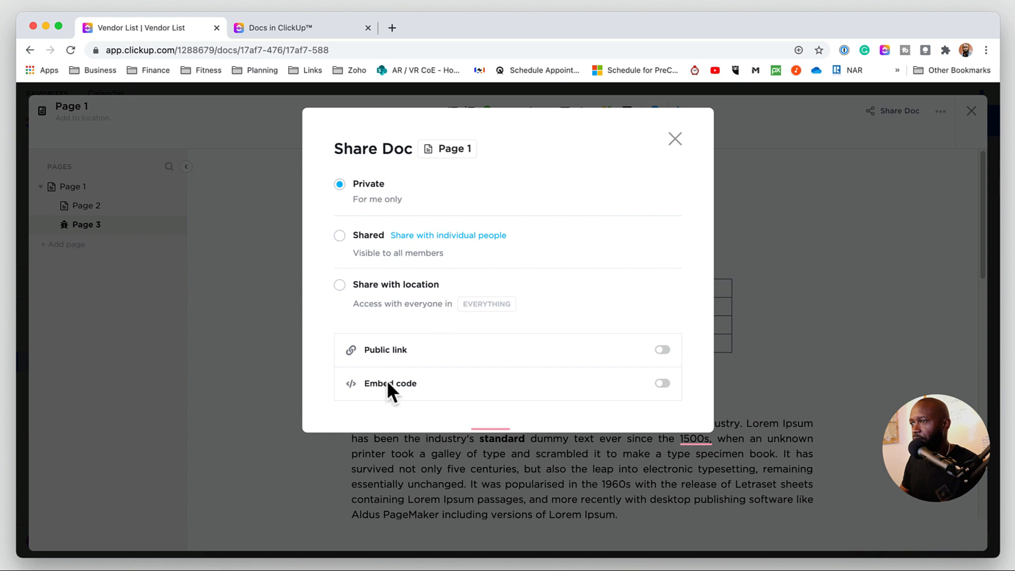
click(662, 383)
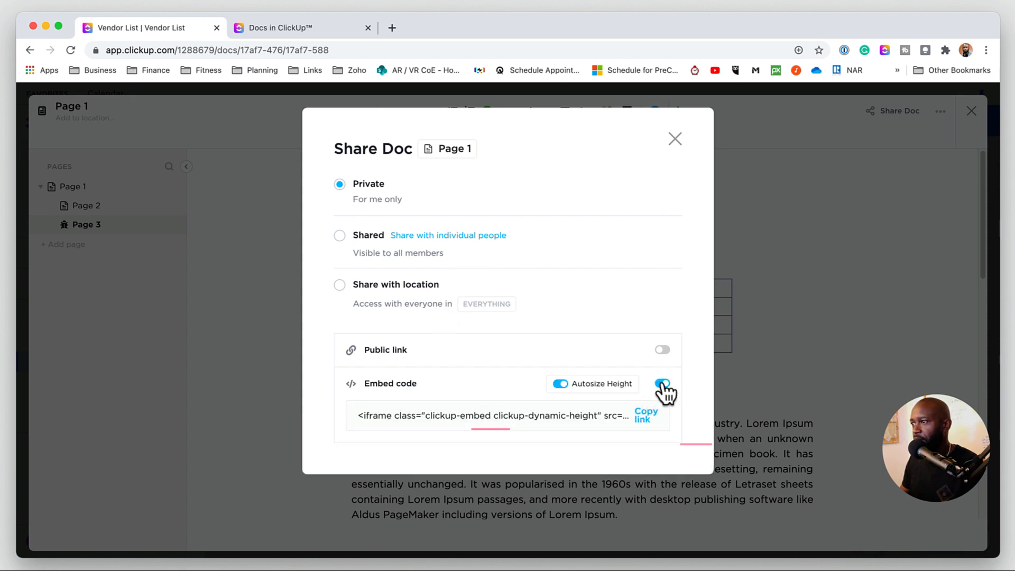
click(662, 383)
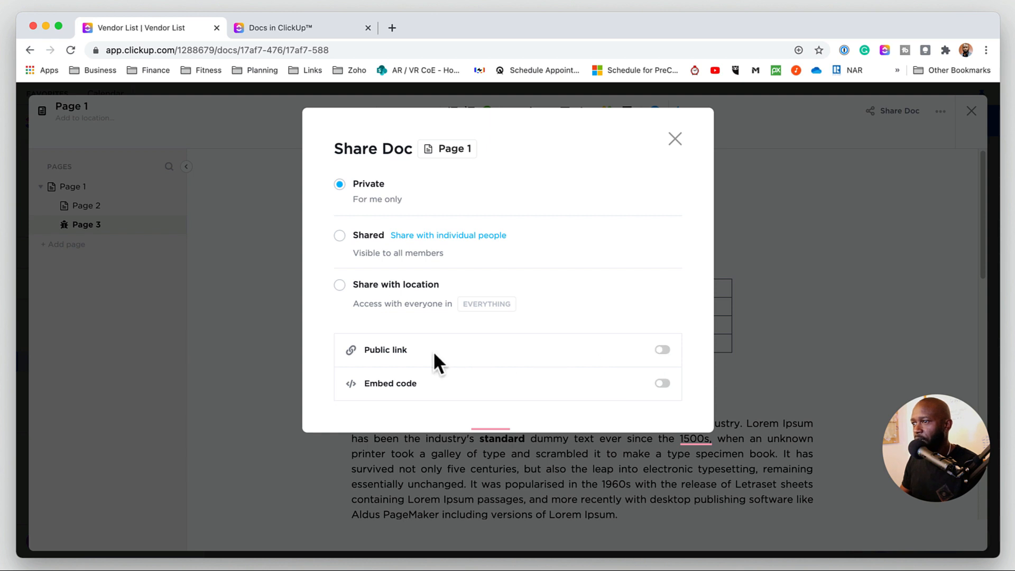
- Set the doc's sharing to Shared and review the individual-people list before closing the share dialog
click(661, 349)
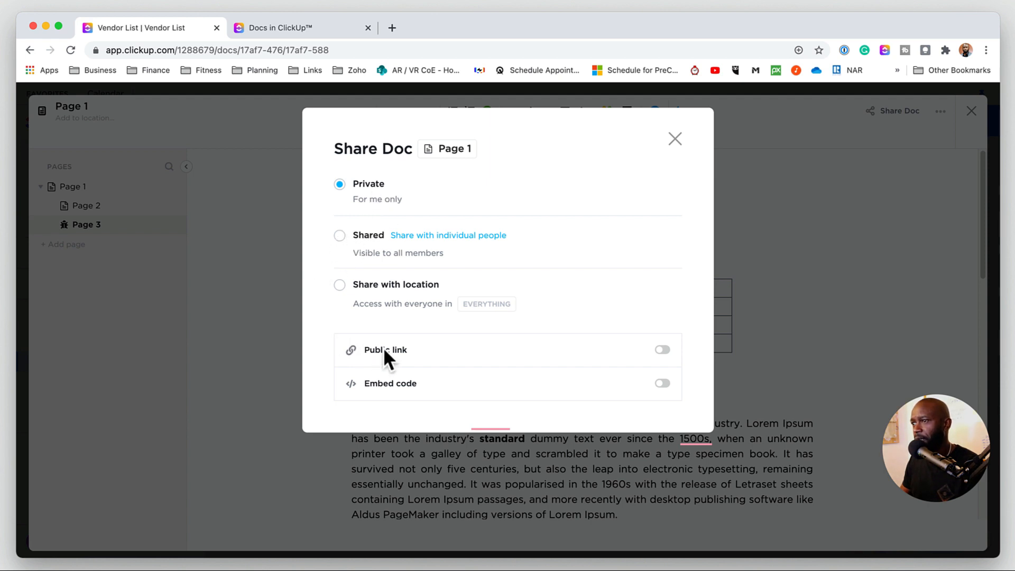
click(340, 238)
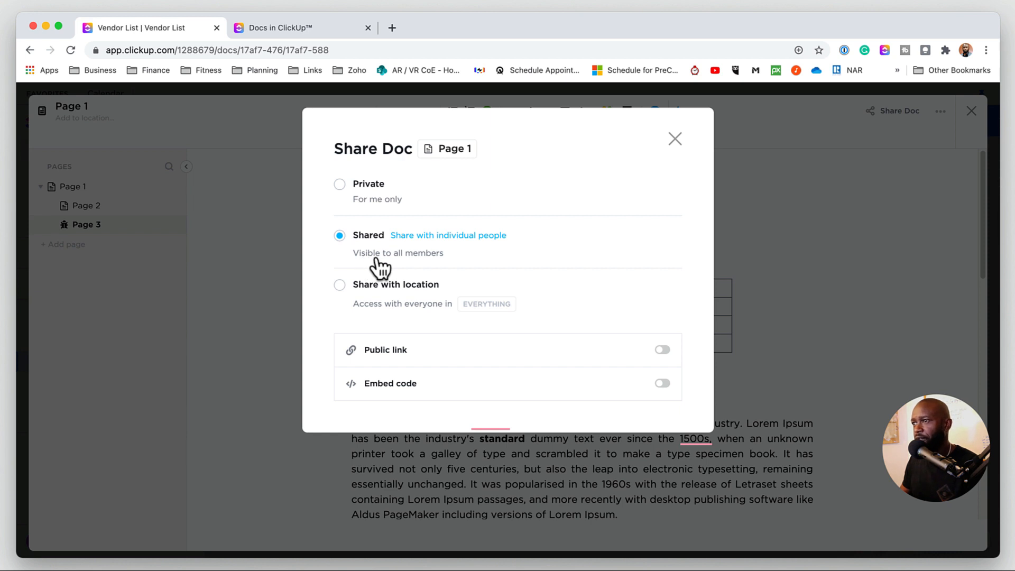
click(449, 235)
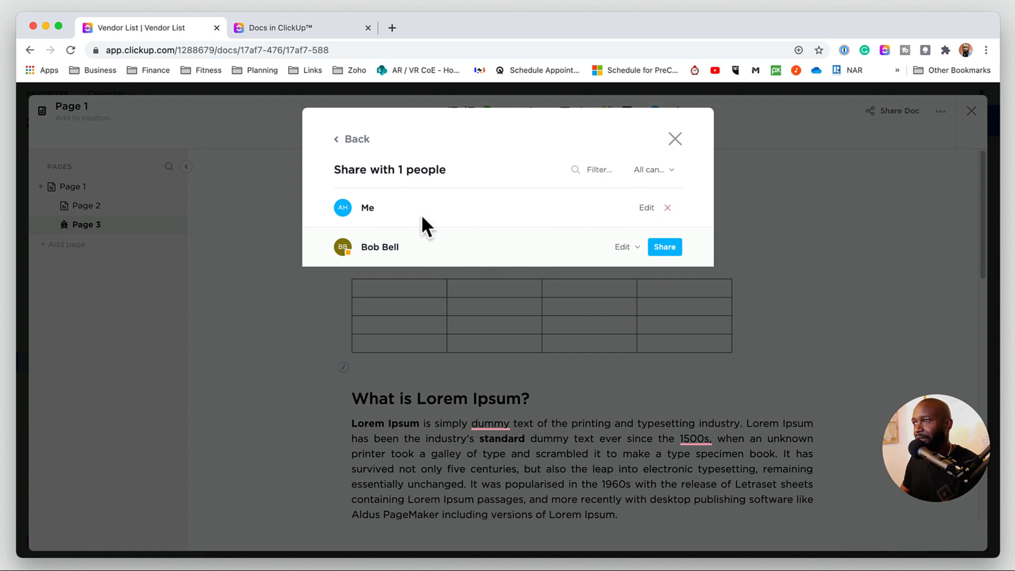
click(350, 139)
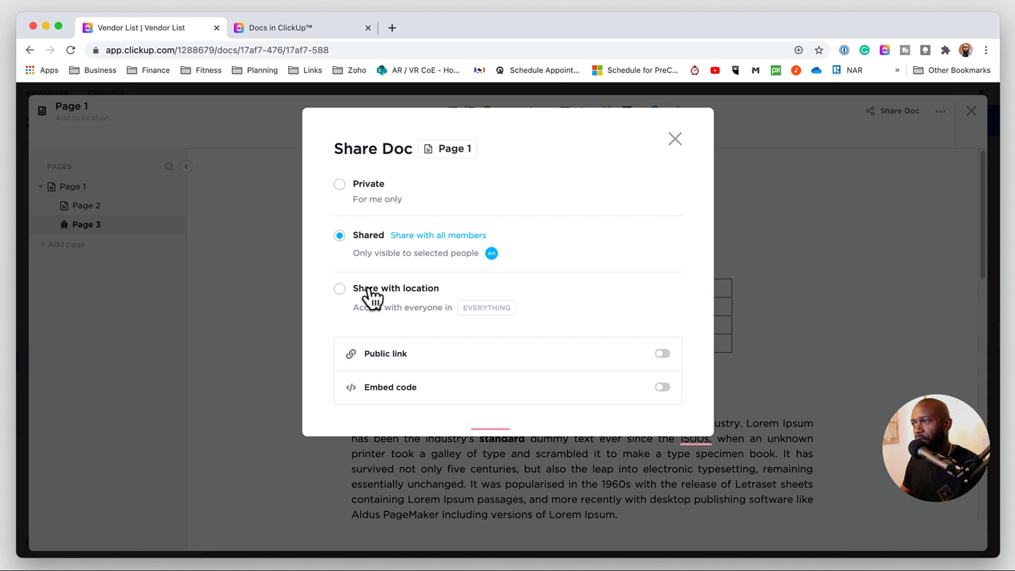
key(Escape)
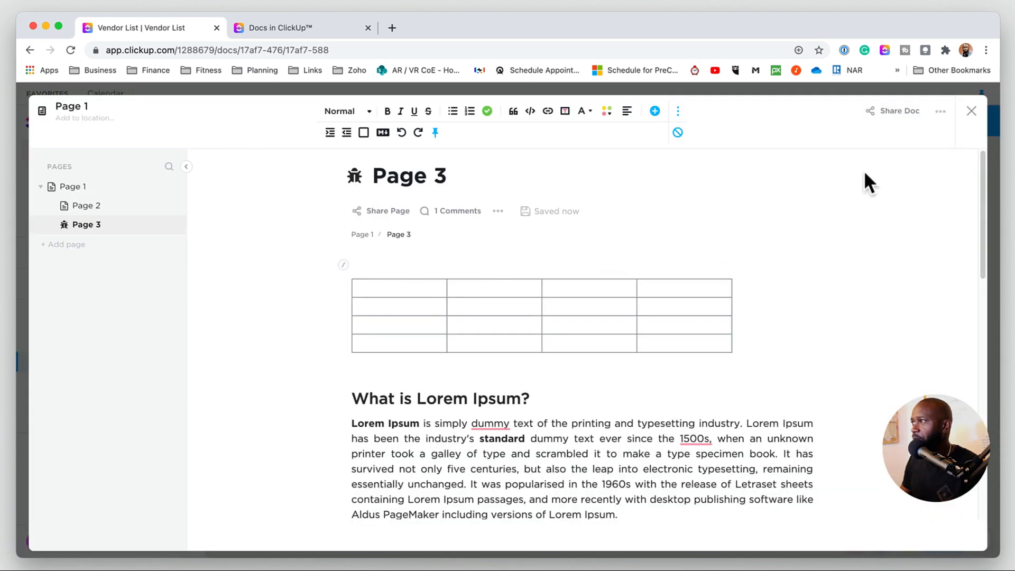
- Browse the Template Center and apply the Events Planning doc template to the doc
click(941, 112)
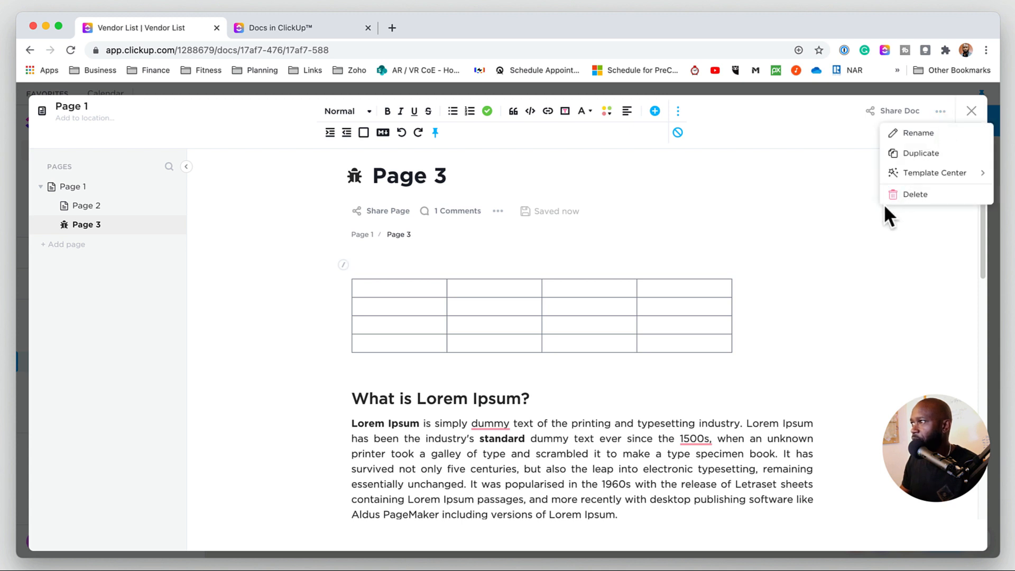
click(935, 172)
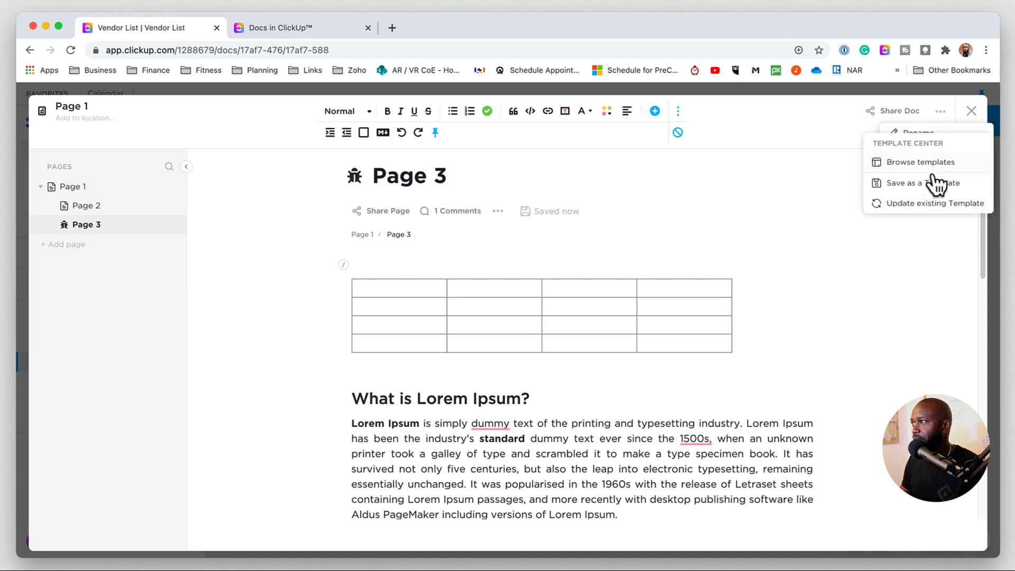
click(913, 165)
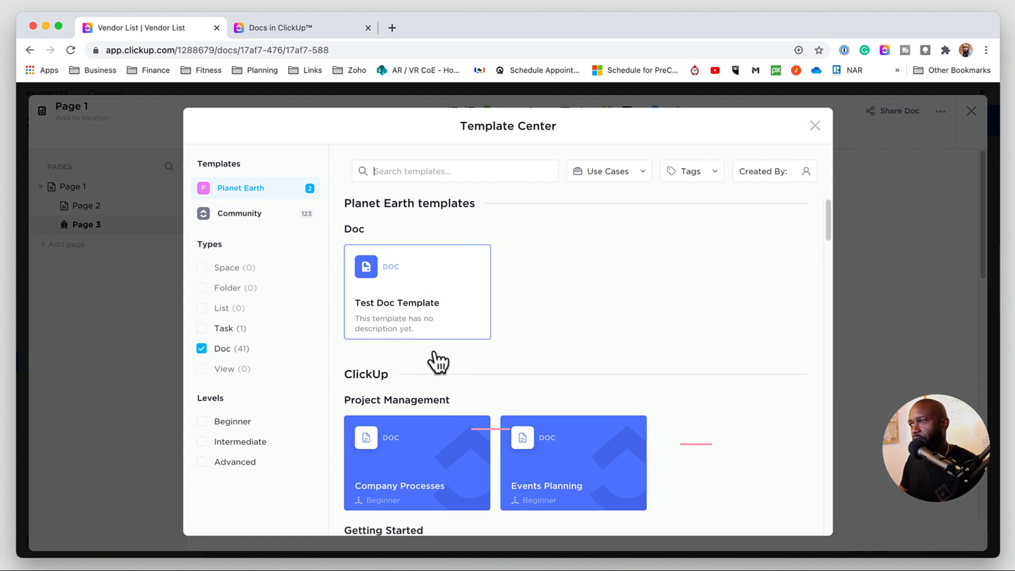
scroll(468, 422, down, 2)
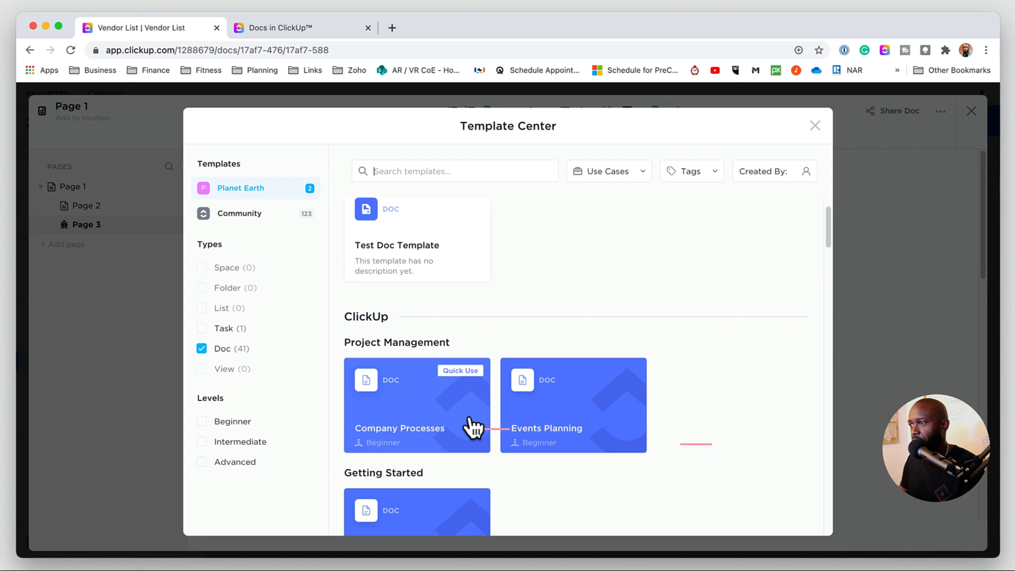
scroll(470, 424, down, 2)
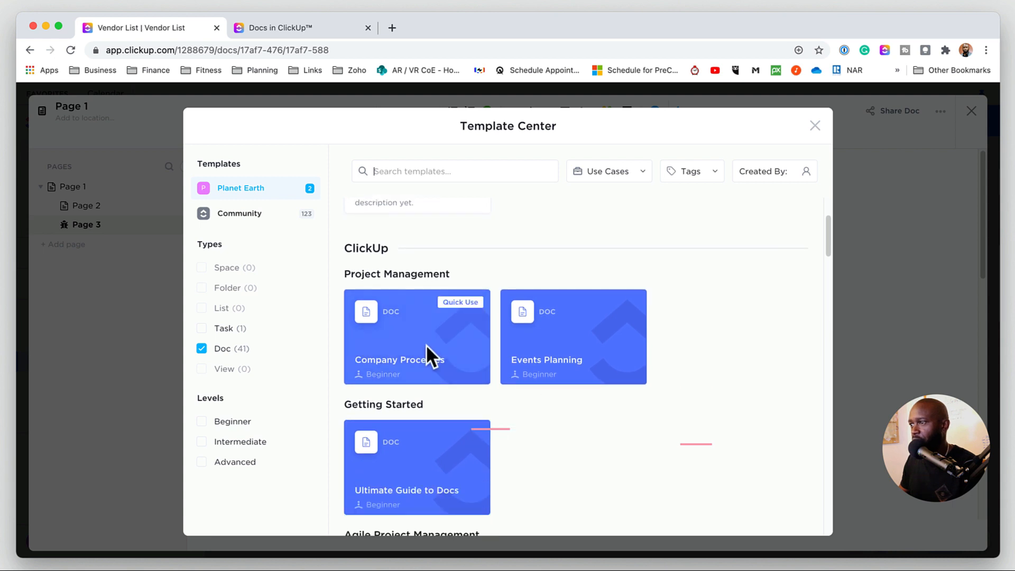
click(547, 357)
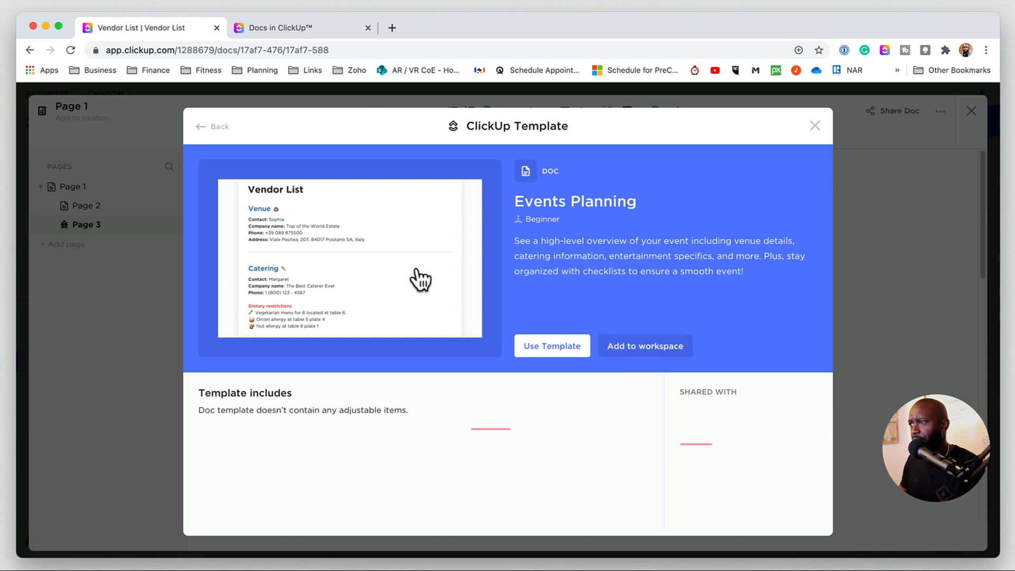
click(556, 348)
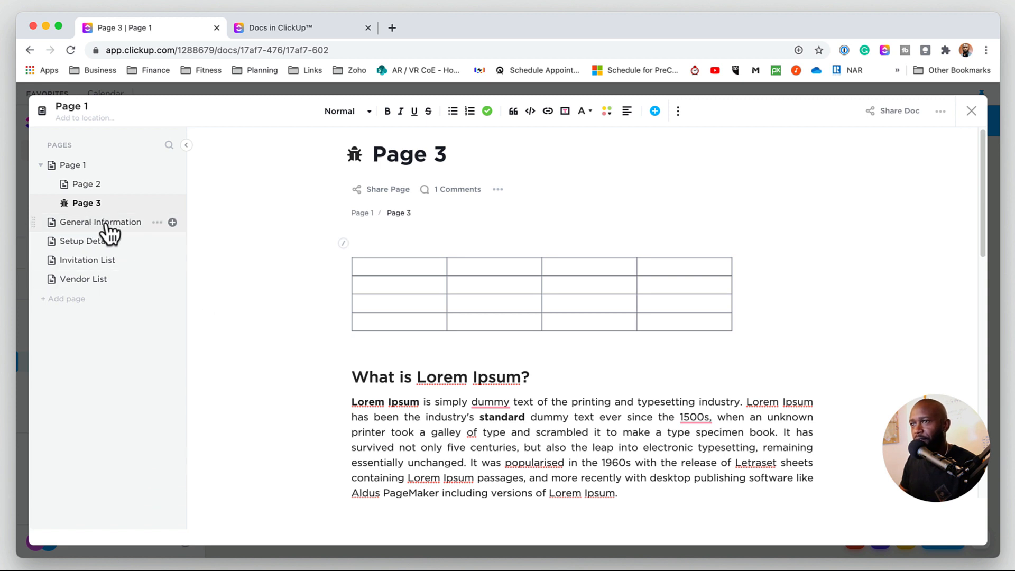
- Browse the General Information and Setup Details pages added by the template
click(89, 229)
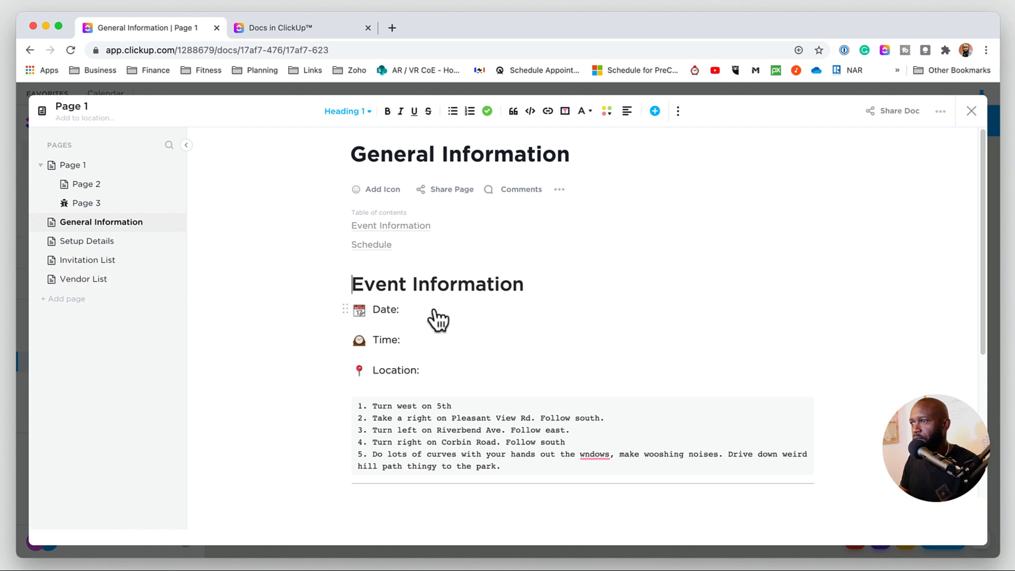
scroll(457, 328, down, 2)
scroll(462, 332, down, 2)
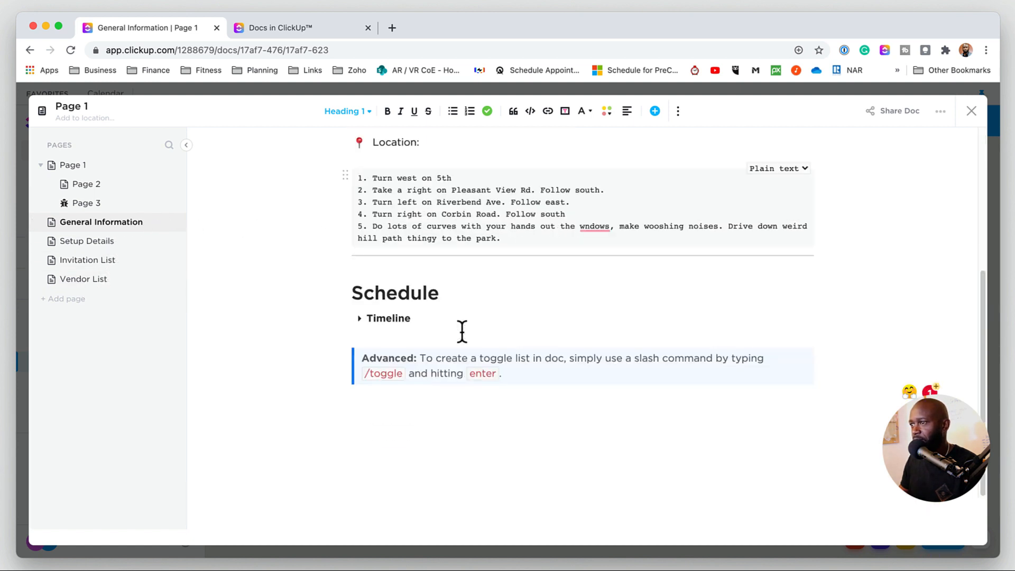
scroll(462, 332, up, 4)
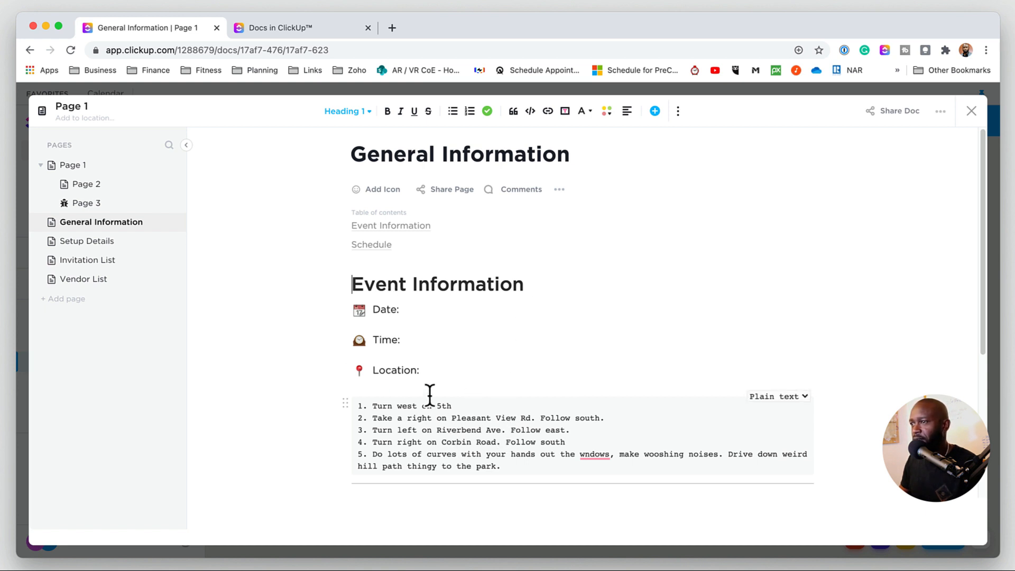
click(90, 244)
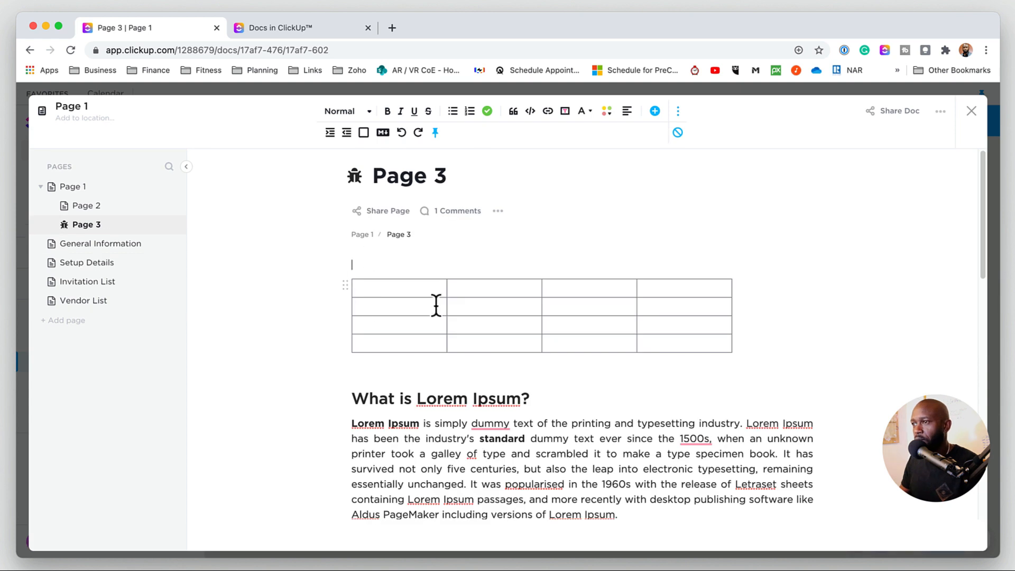
- Embed a Table of Tasks list view of the Personal / Writings & Media / YouTube list above Page 3's table
click(375, 263)
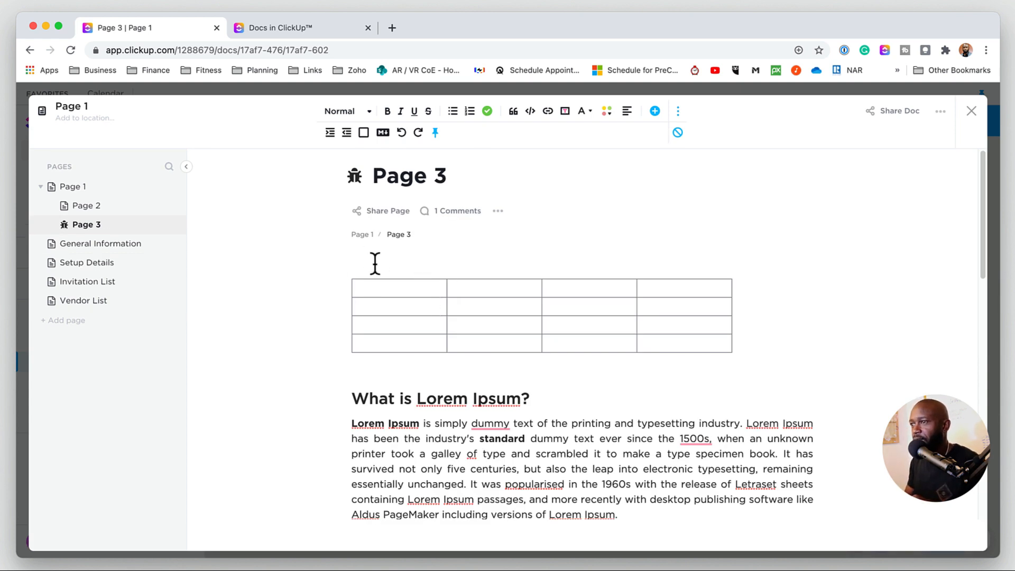
text(/l)
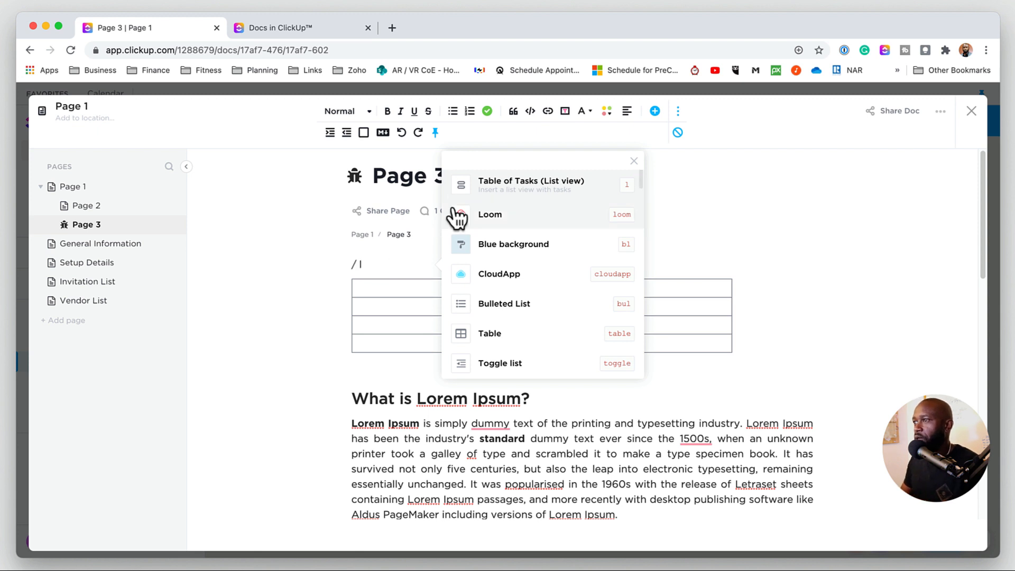
click(535, 197)
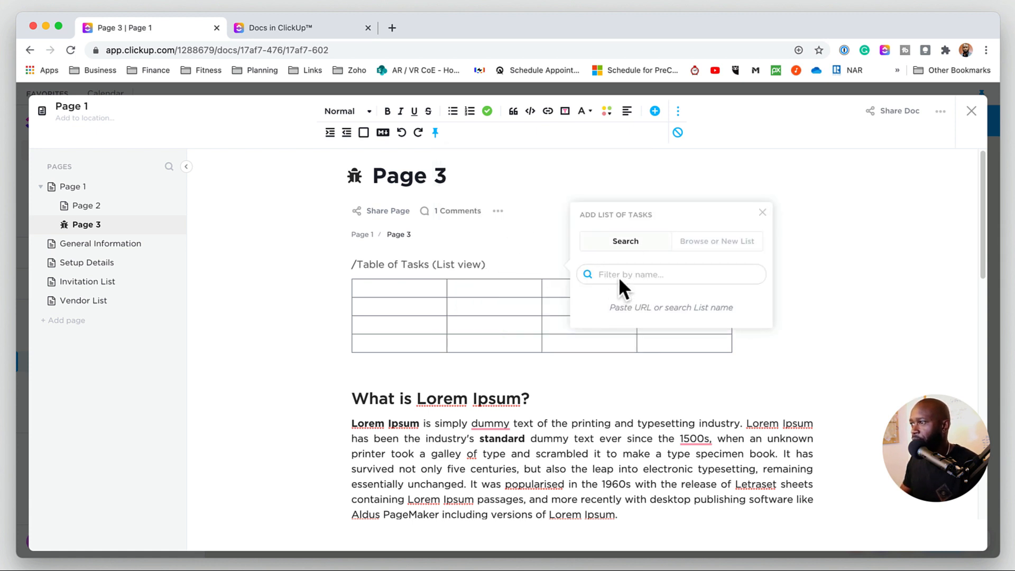
click(701, 242)
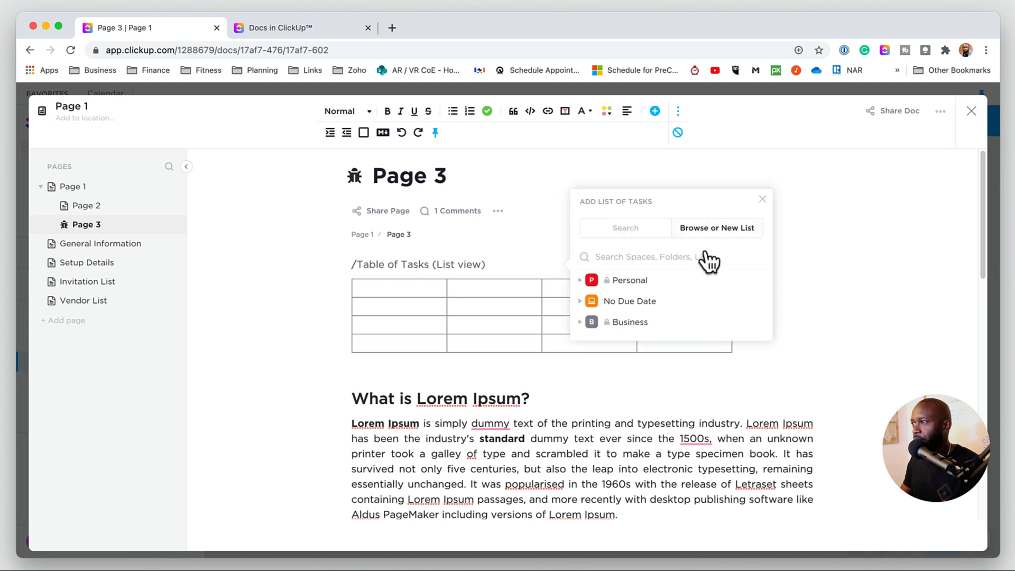
click(581, 280)
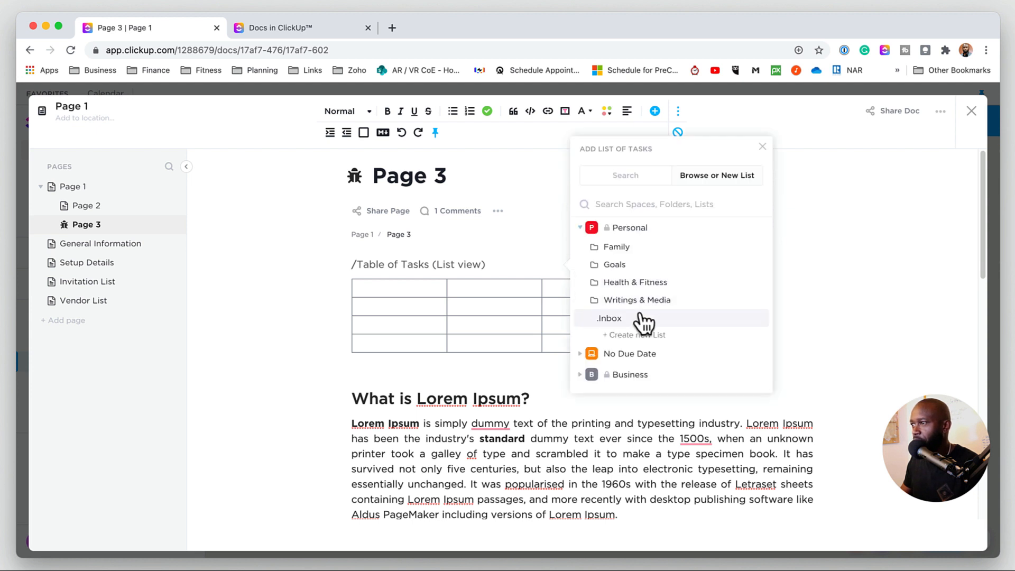
click(596, 306)
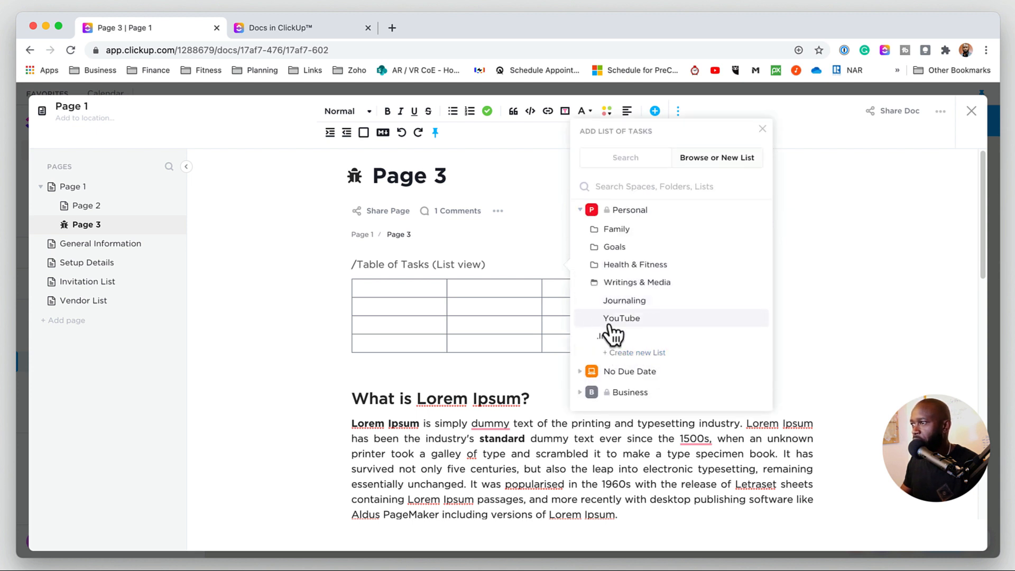
click(616, 318)
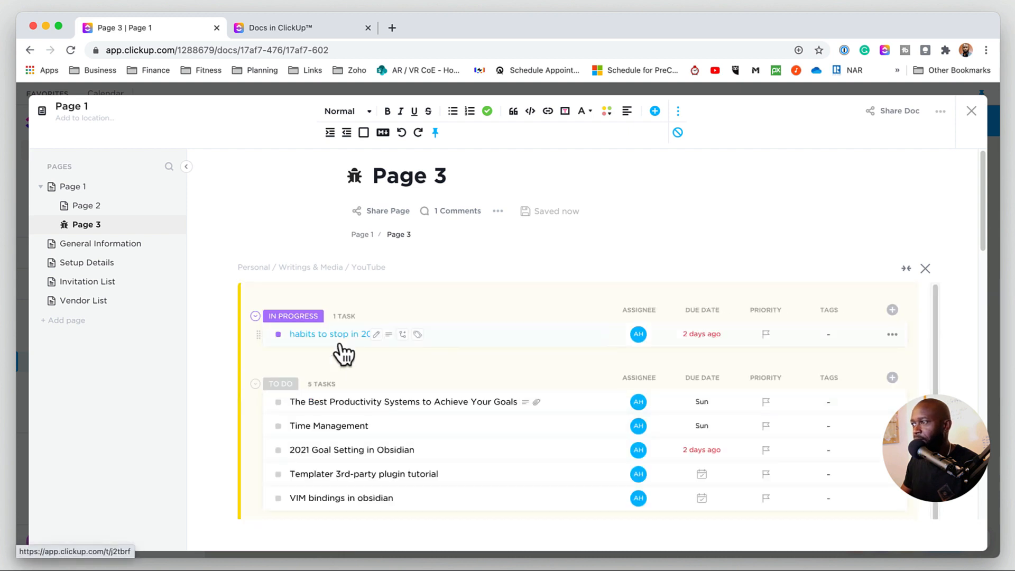
- Switch the embedded task list from full width to the page's normal width
click(905, 270)
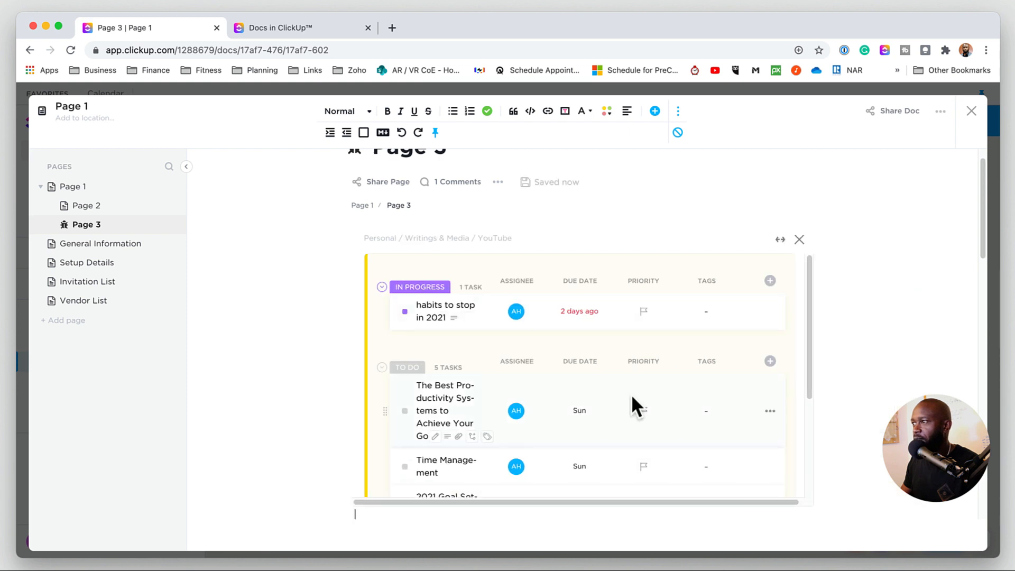
scroll(664, 414, down, 3)
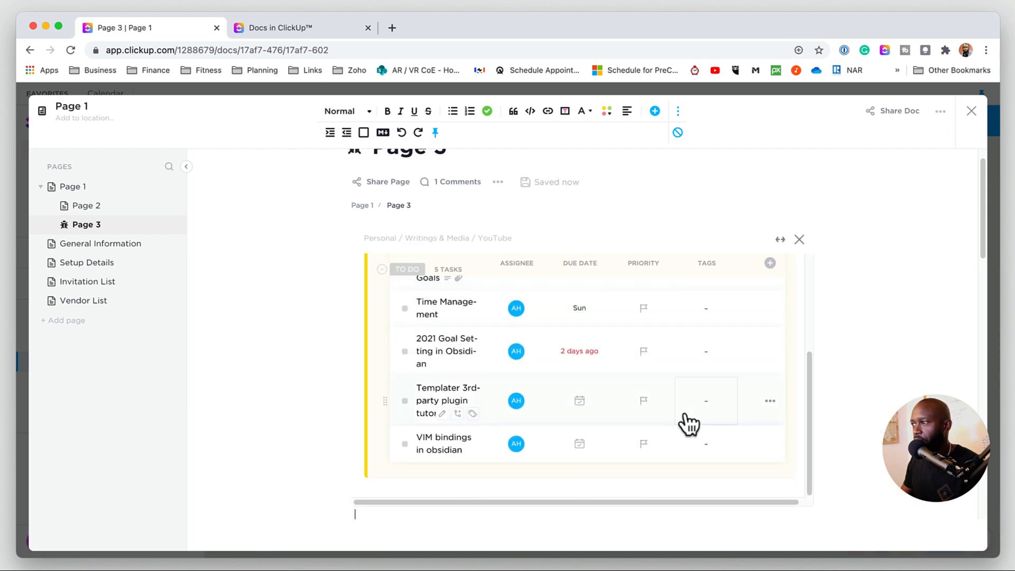
scroll(836, 423, down, 10)
scroll(839, 423, up, 5)
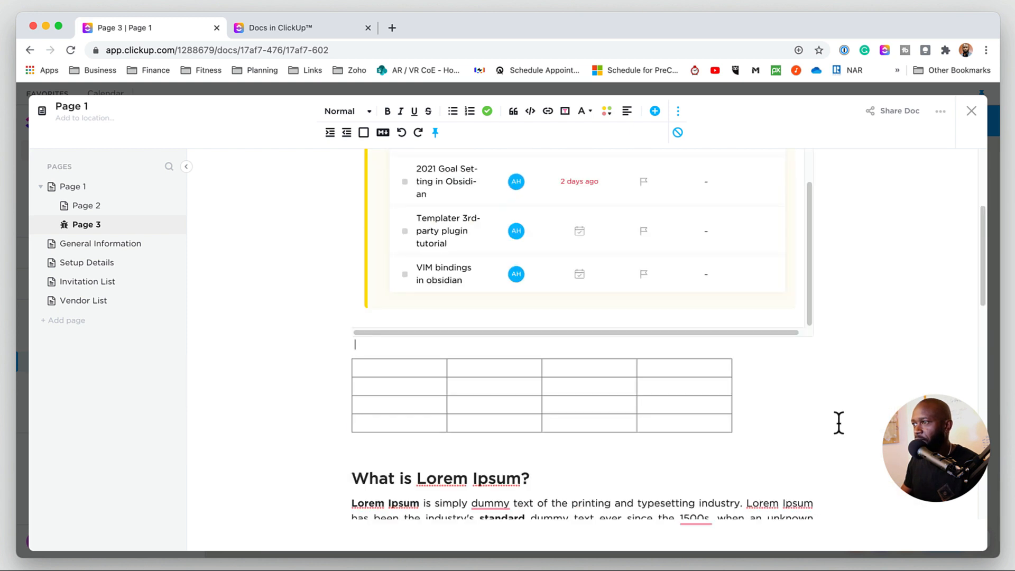
scroll(839, 423, up, 2)
scroll(839, 423, down, 12)
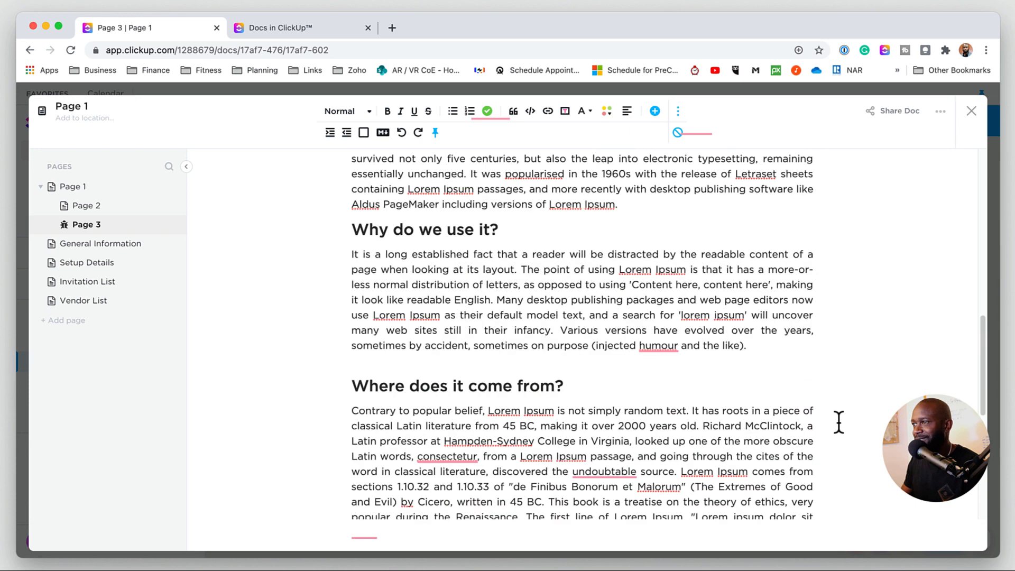
scroll(839, 423, up, 15)
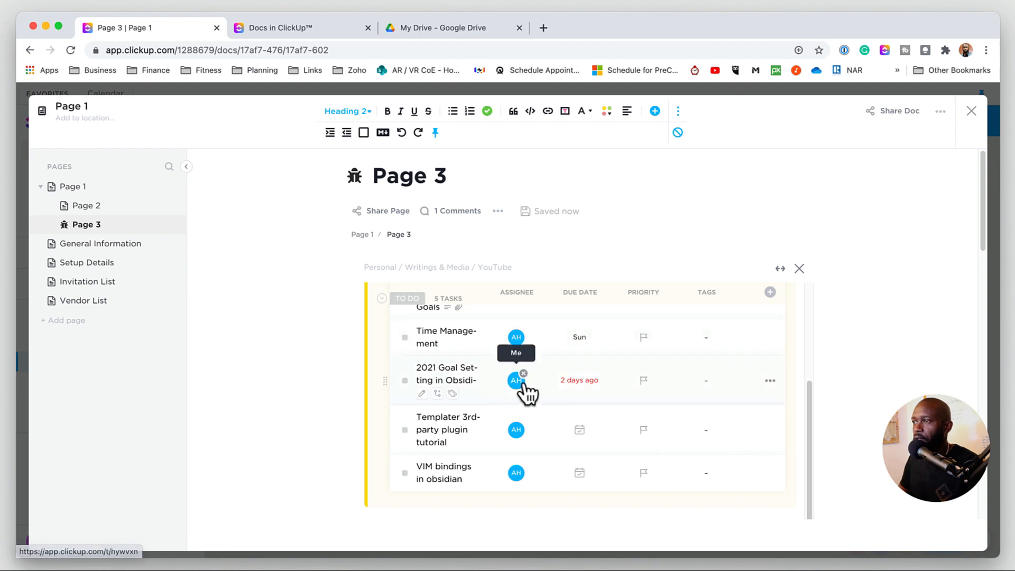
- Open Page 3's export options and pick Markdown format for All Pages, closing without exporting
click(498, 210)
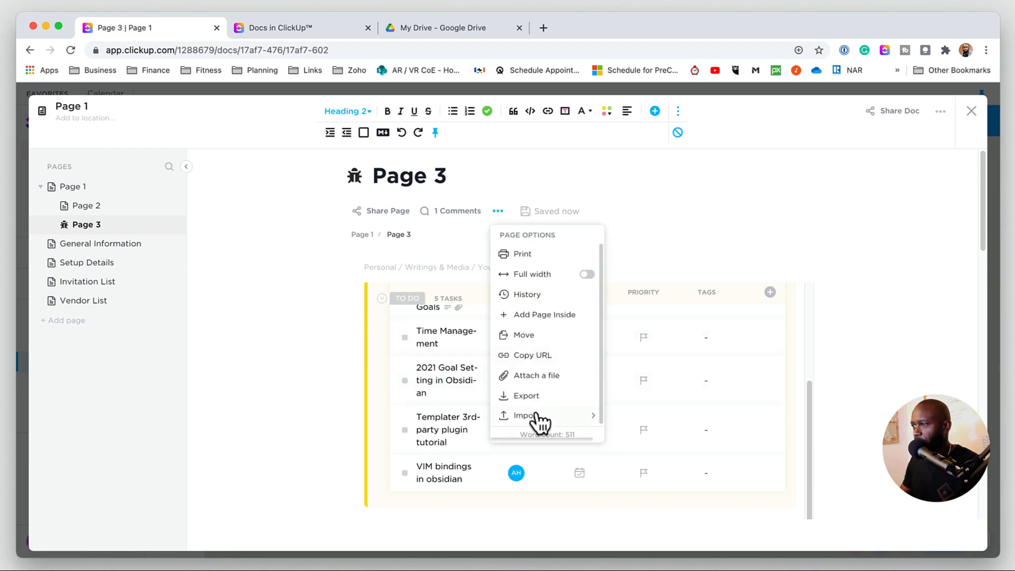
mouse_move(556, 418)
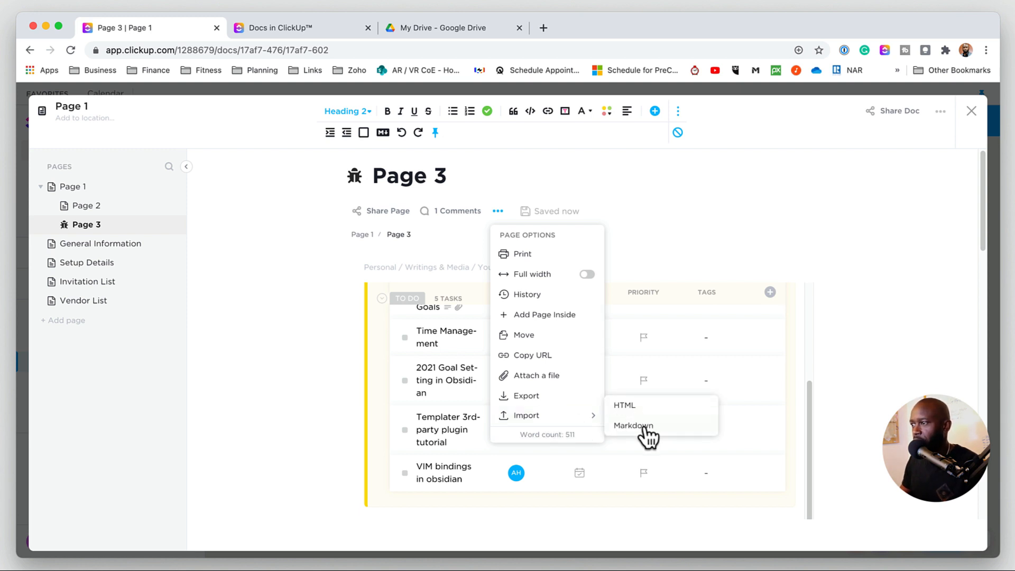
click(548, 397)
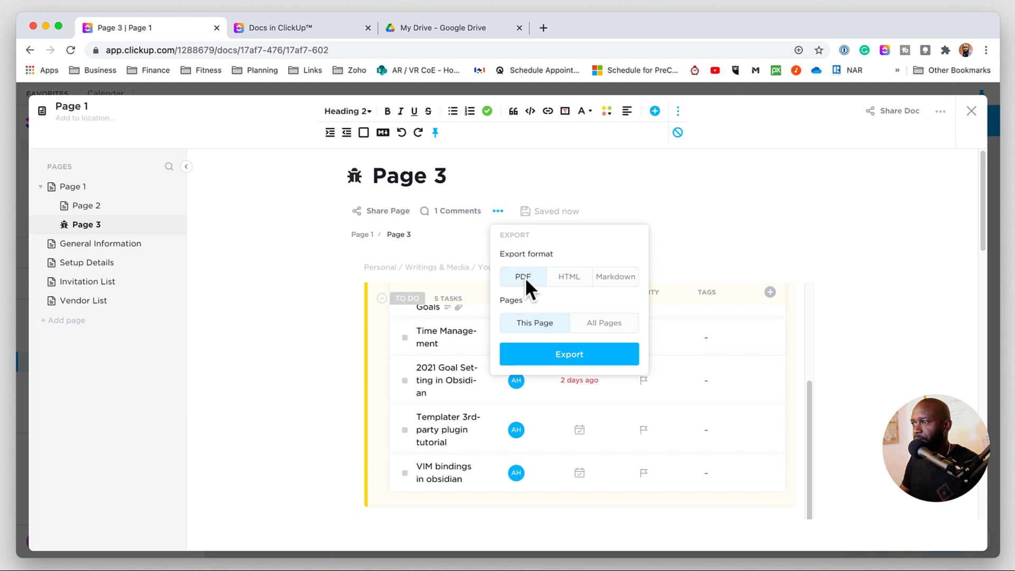
click(571, 280)
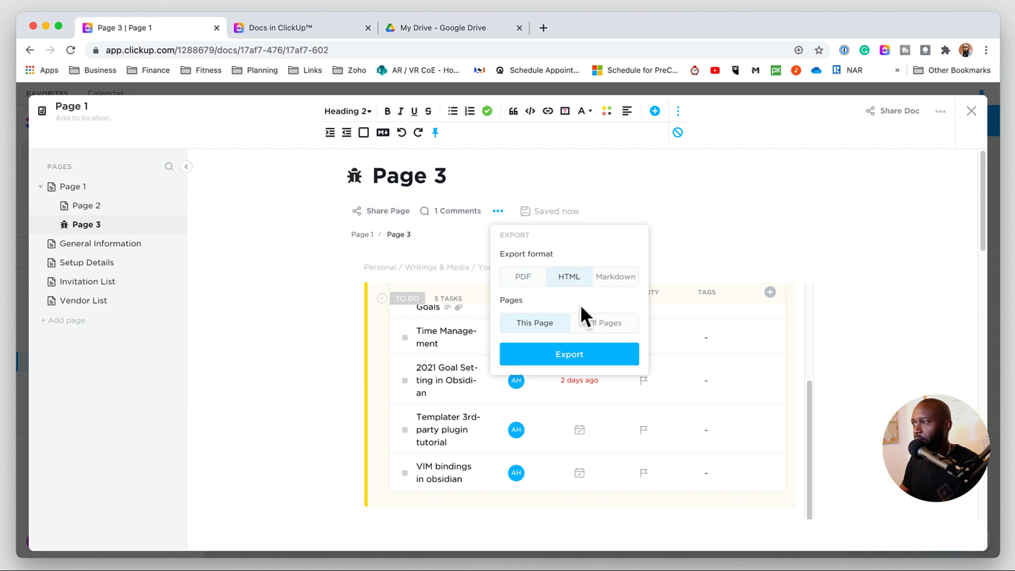
click(616, 277)
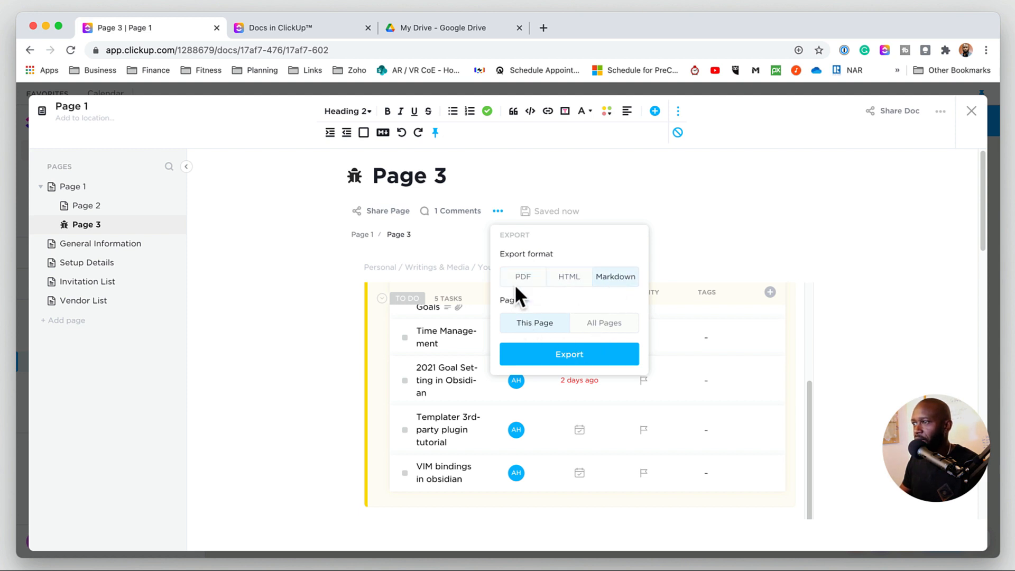
click(607, 324)
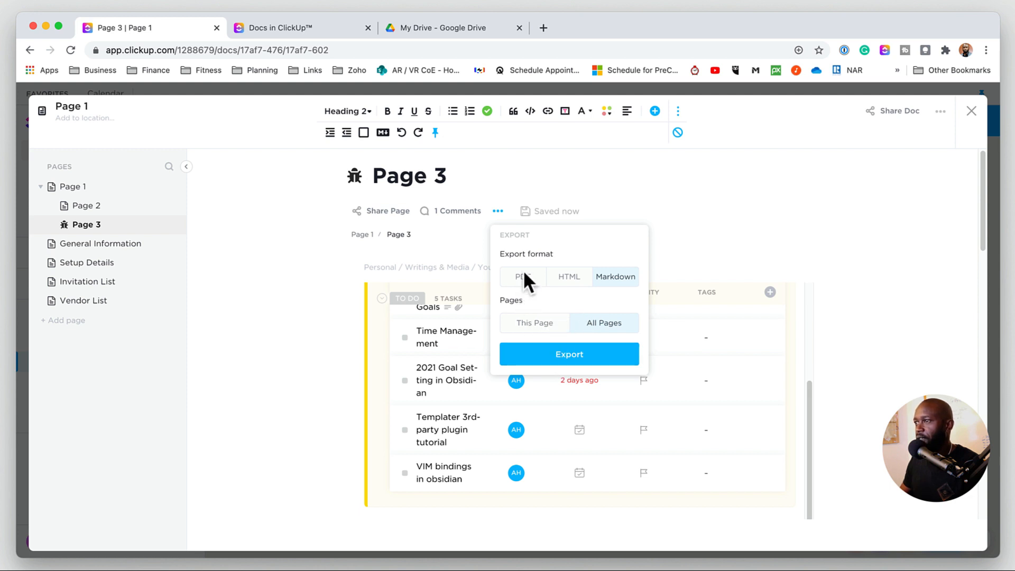
click(469, 246)
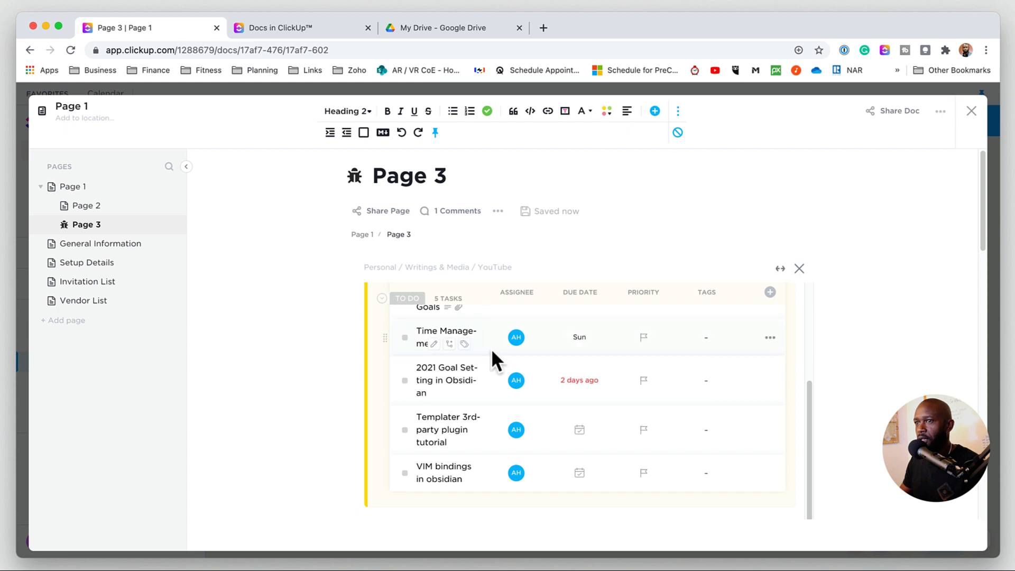
- Add a new top-level page to the doc named New Page
scroll(397, 337, down, 1)
click(68, 321)
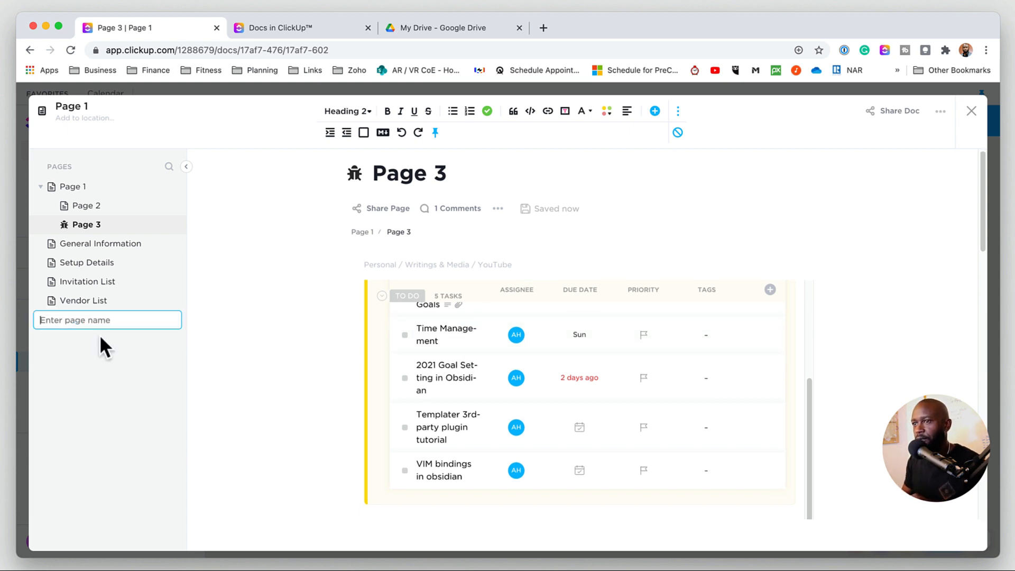
text(New Page)
key(Return)
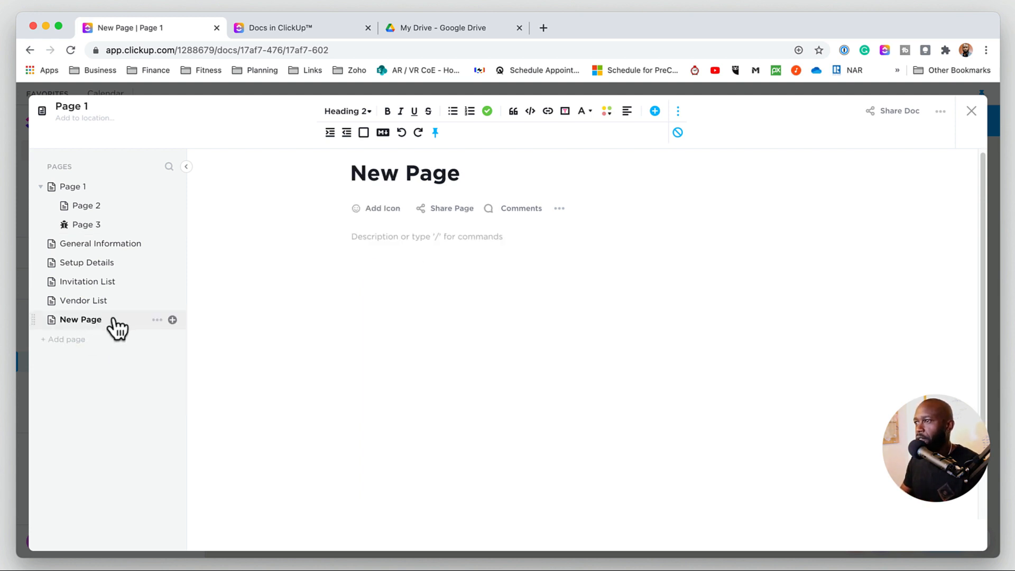
- Import the two Markdown files 1writer mark...reminder.md and 2 things nee...ur goals.md from the PlanetEarth folder into New Page
click(559, 209)
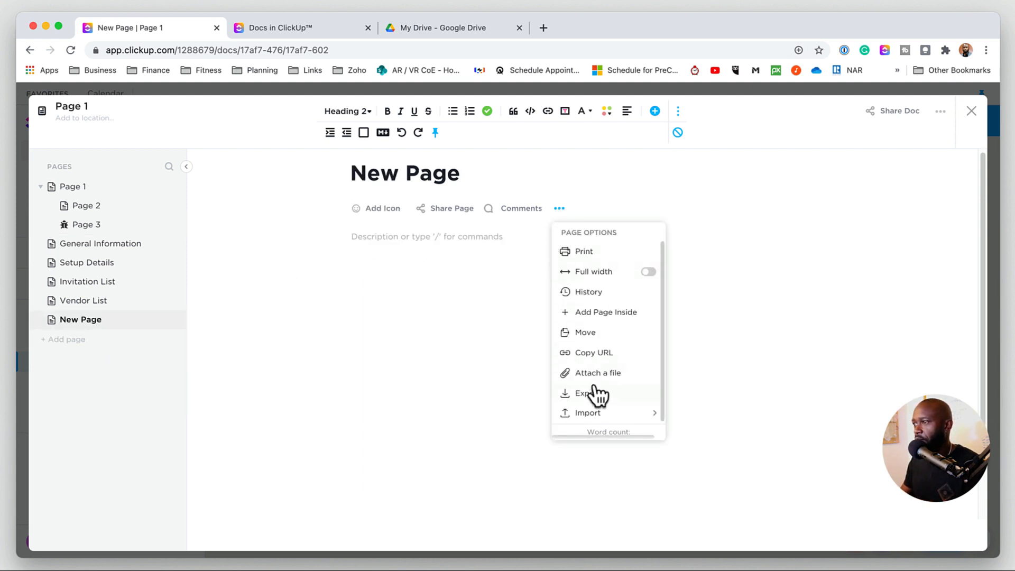
mouse_move(600, 414)
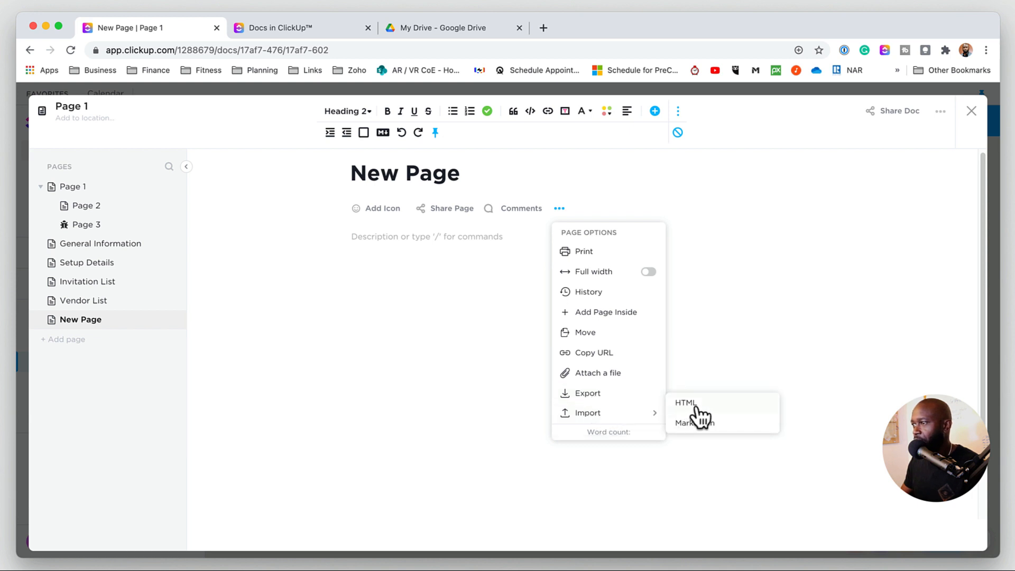
click(696, 421)
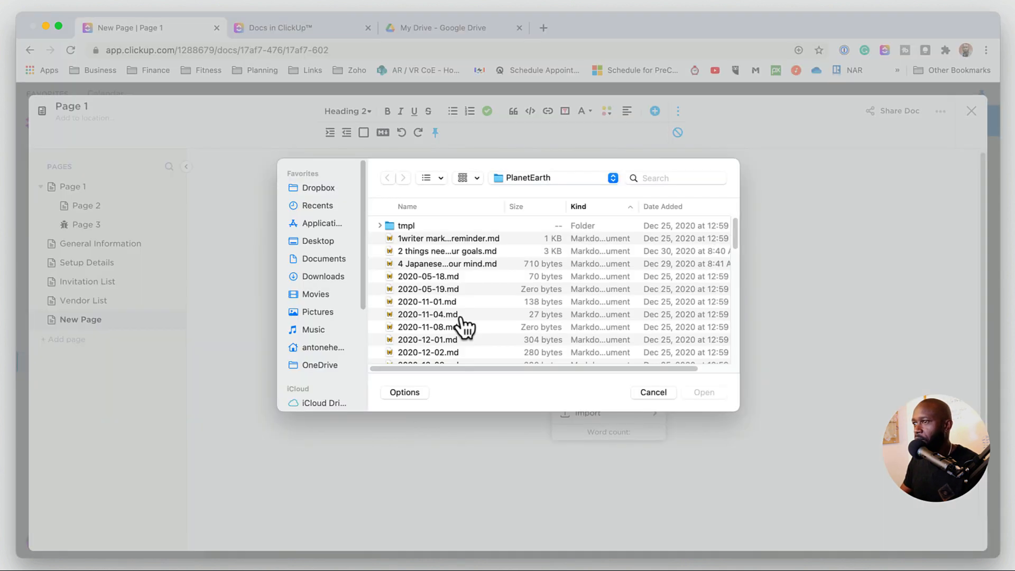
click(470, 238)
shift+click(468, 250)
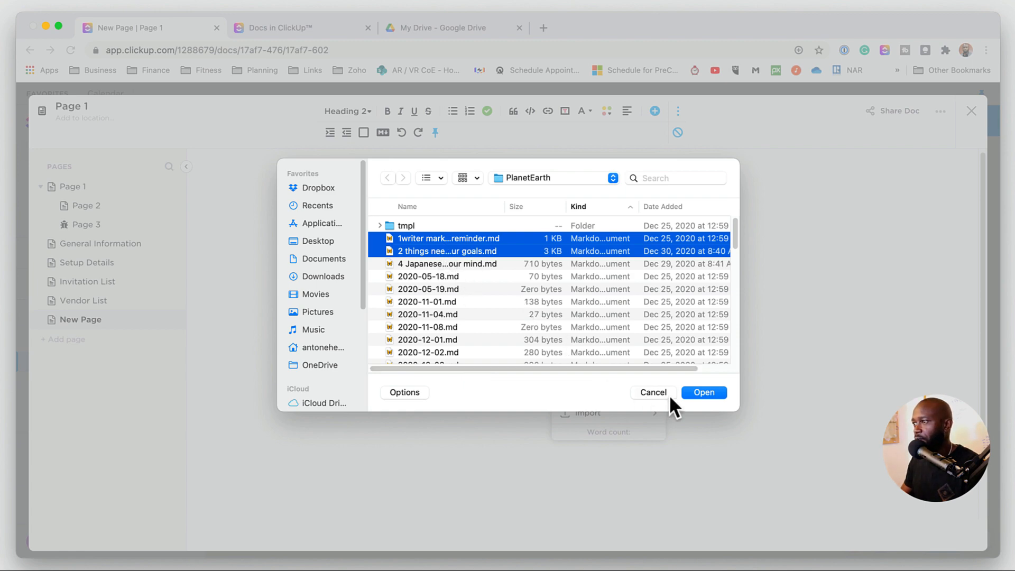
click(703, 391)
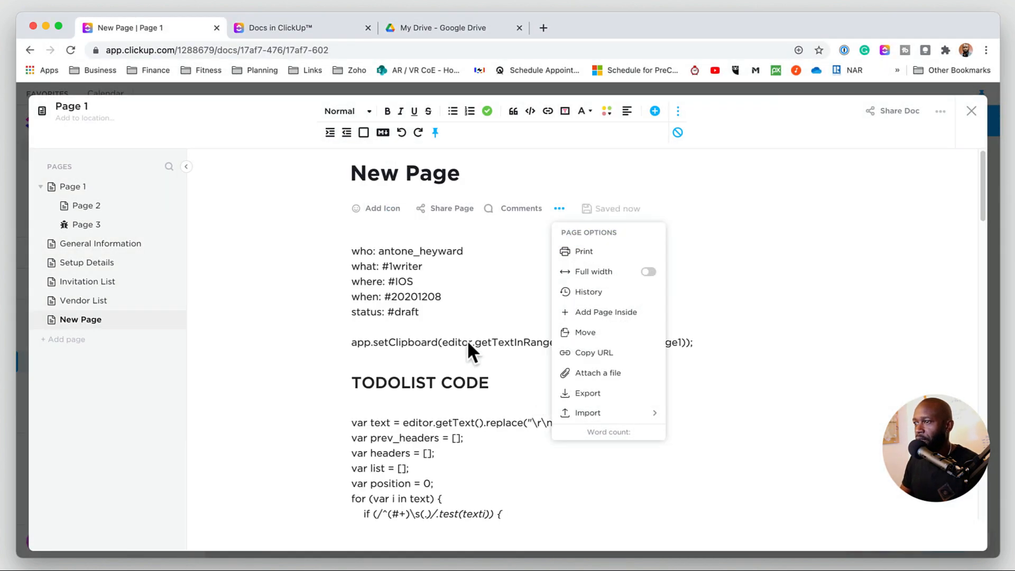
- Scroll through the imported content on New Page
click(419, 326)
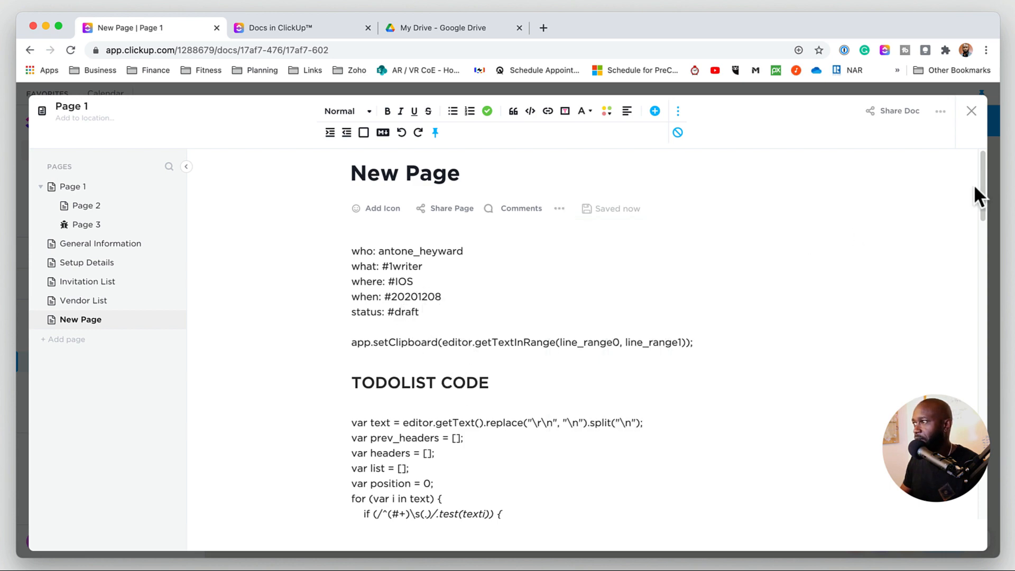
drag(976, 192, 965, 163)
click(442, 345)
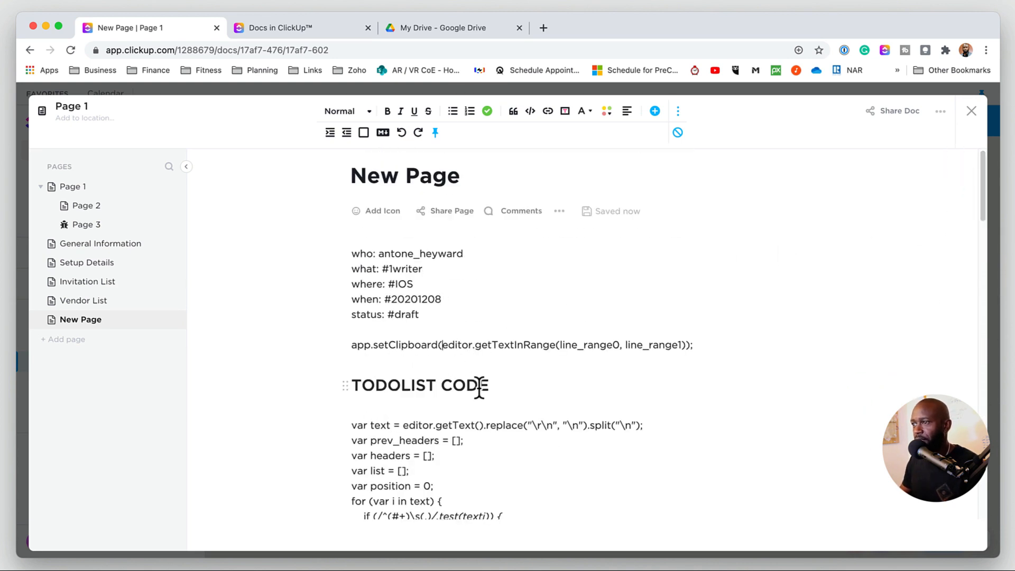
scroll(479, 389, down, 4)
scroll(479, 389, down, 6)
scroll(479, 389, up, 10)
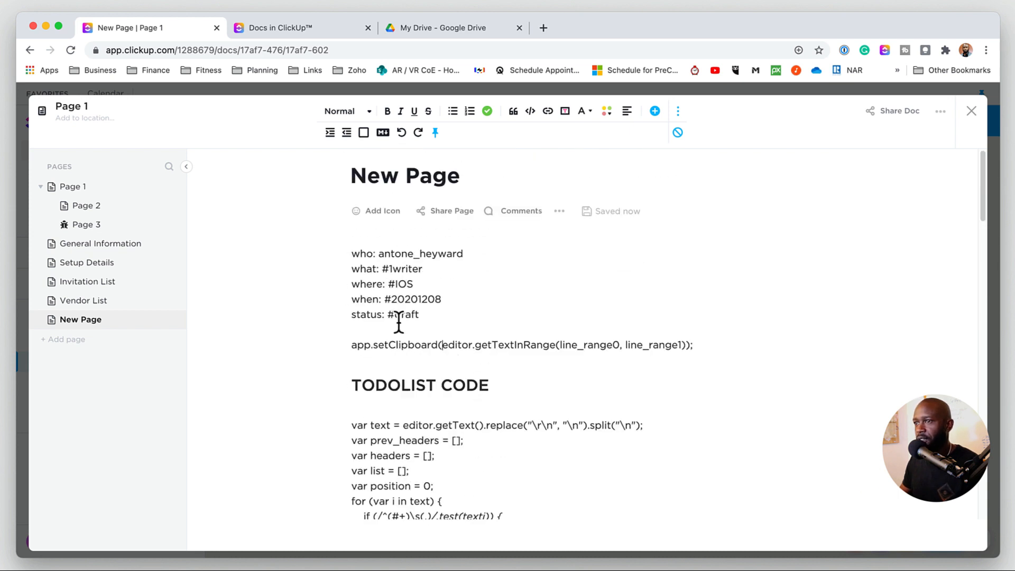
- Add blank lines below the status line and insert an @ mention of the #1 ClickUp Alternative Outline doc
key(Return)
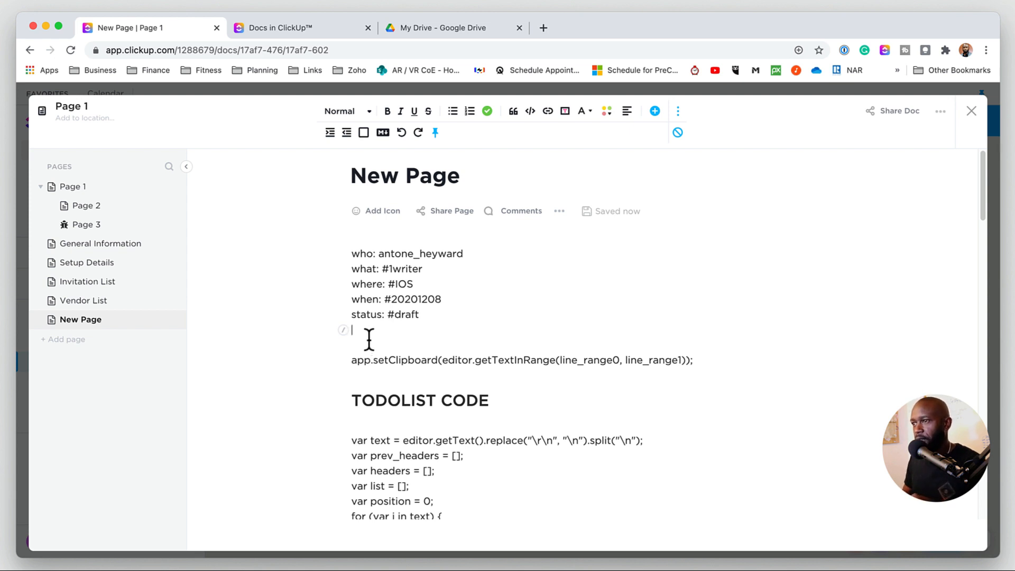
key(Return)
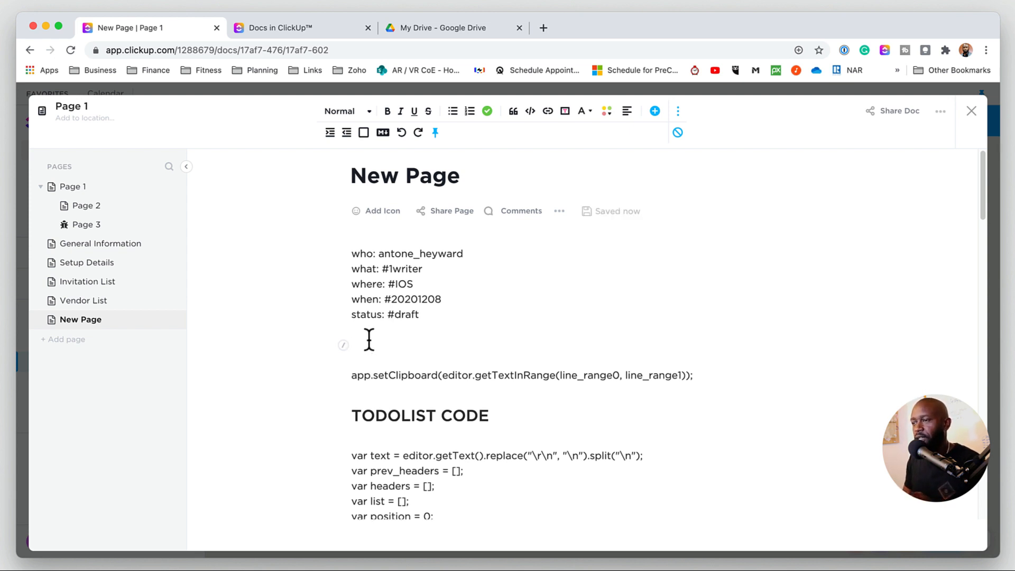
text(@)
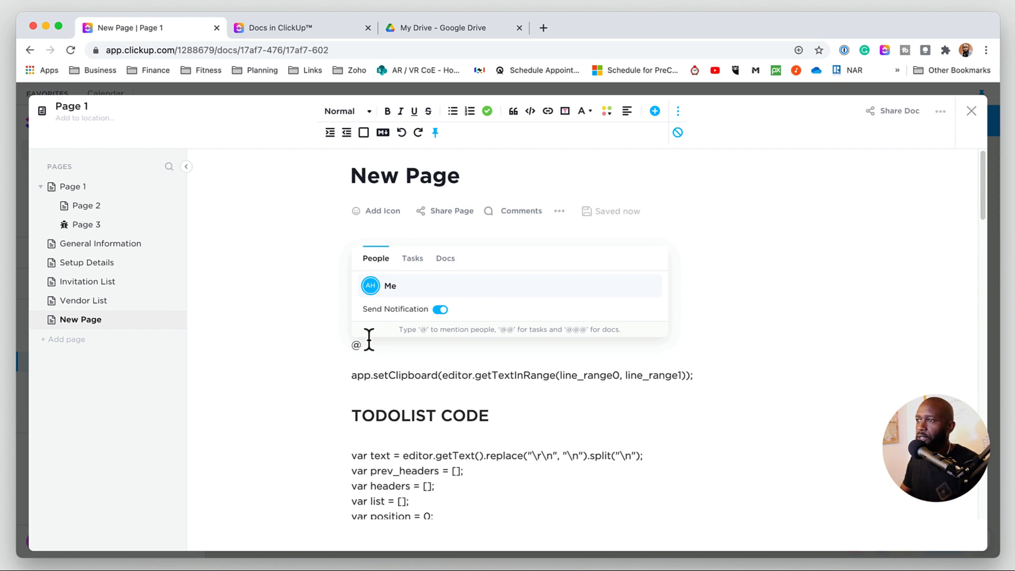
click(440, 310)
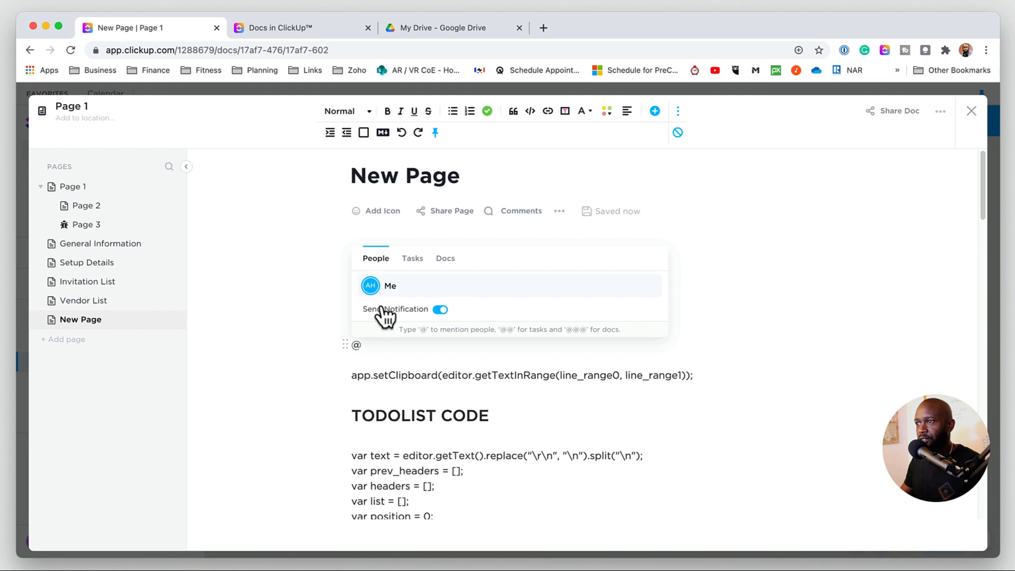
click(413, 258)
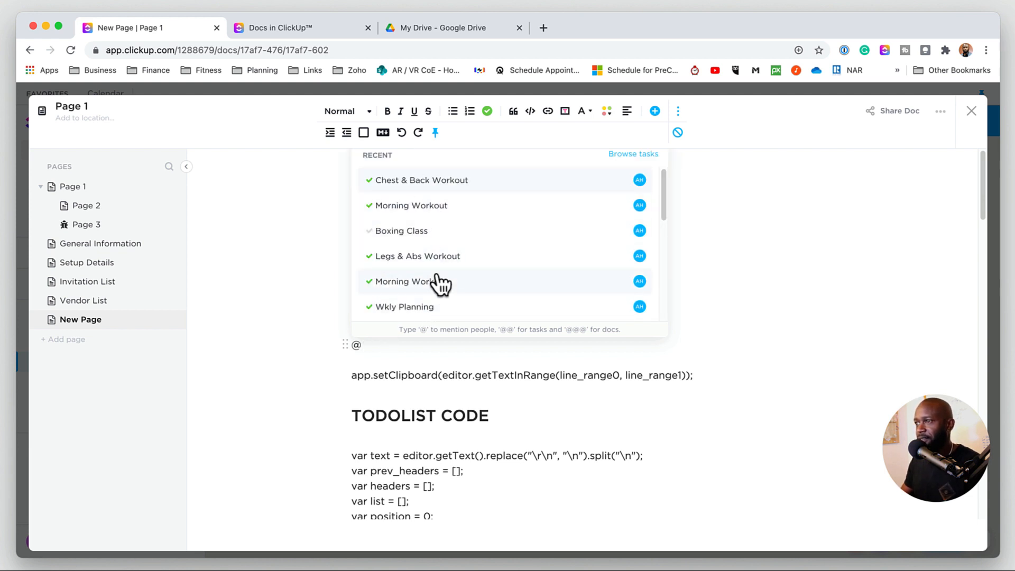
click(379, 340)
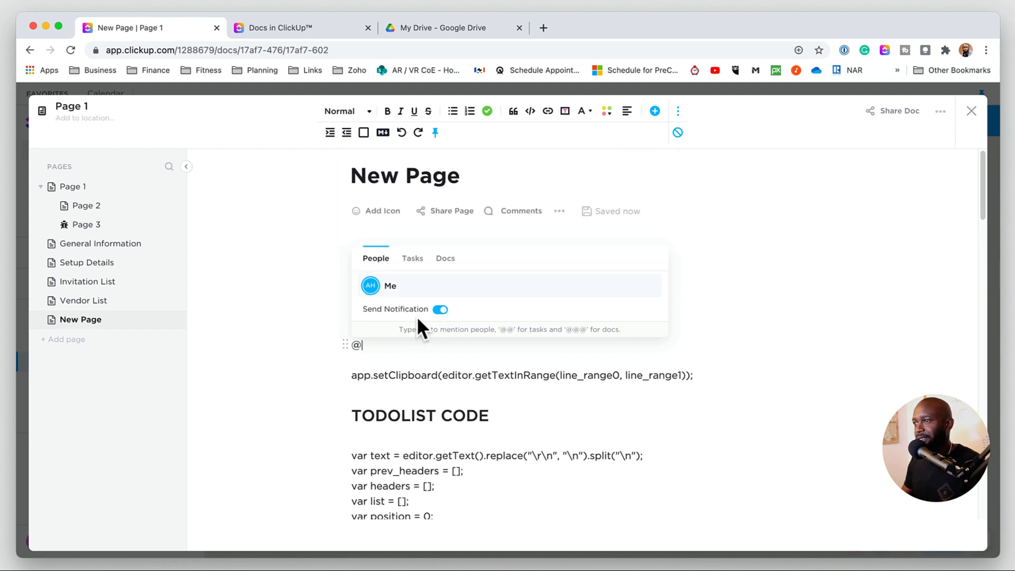
click(446, 260)
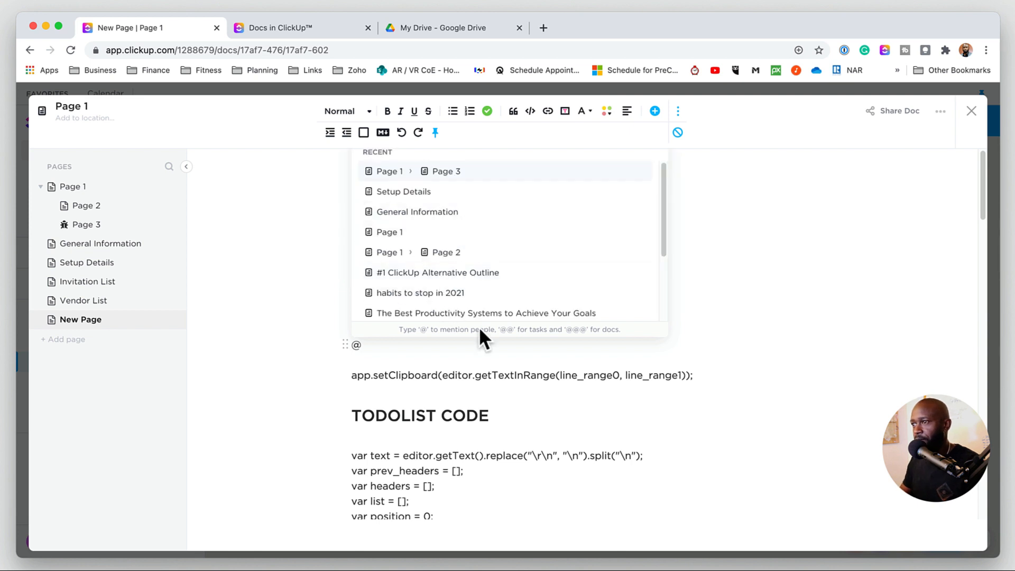
click(663, 197)
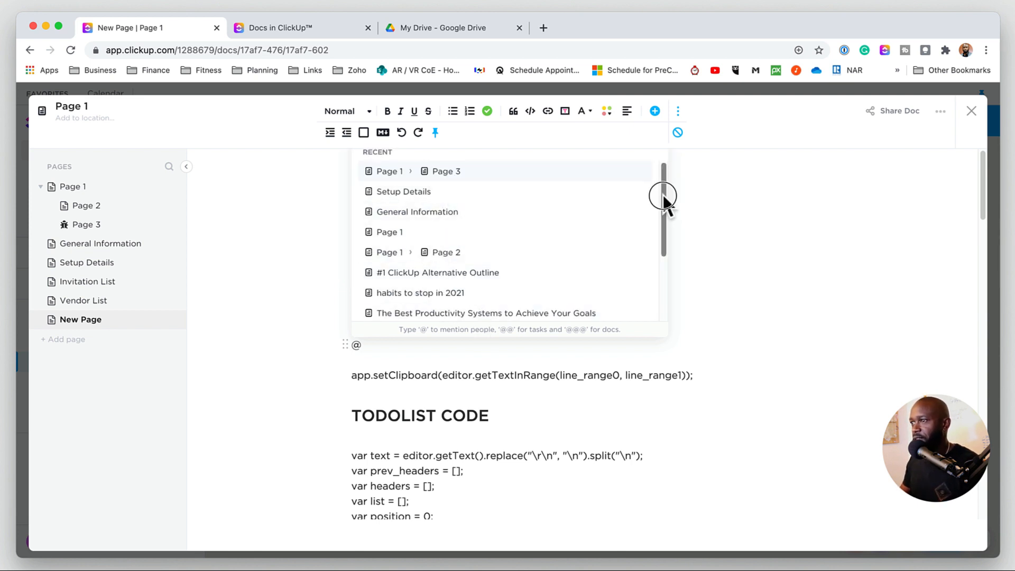
mouse_move(664, 197)
mouse_down()
mouse_move(670, 277)
mouse_move(673, 213)
mouse_move(656, 196)
mouse_up()
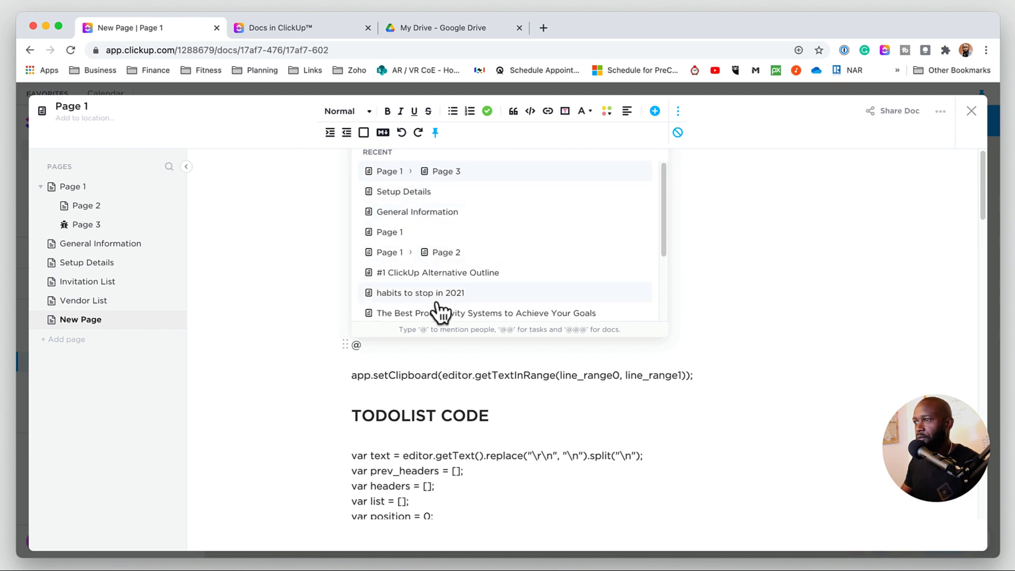
click(456, 275)
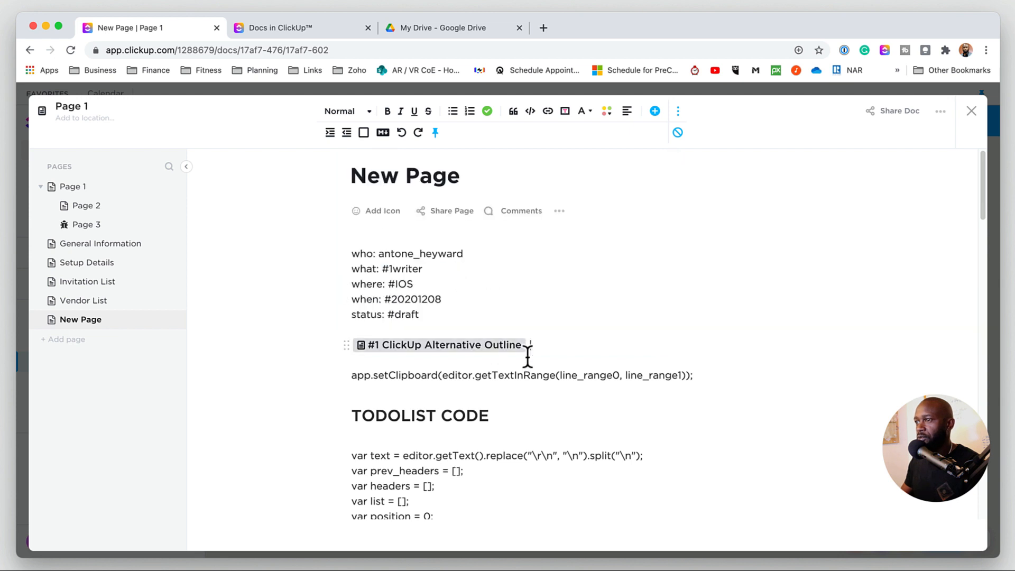
- Open the mentioned #1 ClickUp Alternative Outline doc and return to New Page
click(389, 350)
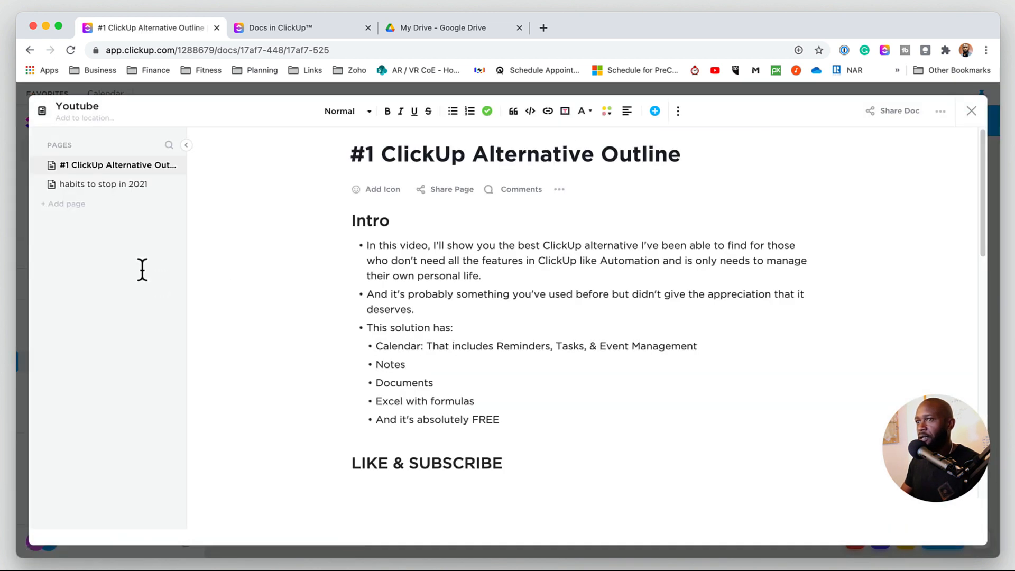
click(971, 110)
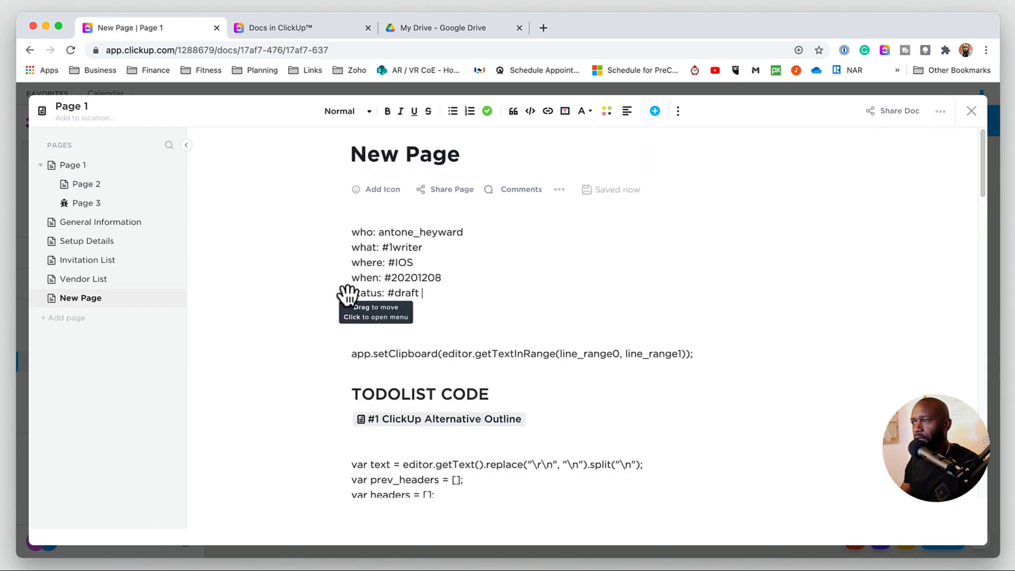
- Turn the status: #draft line into a Heading 1 block
click(347, 294)
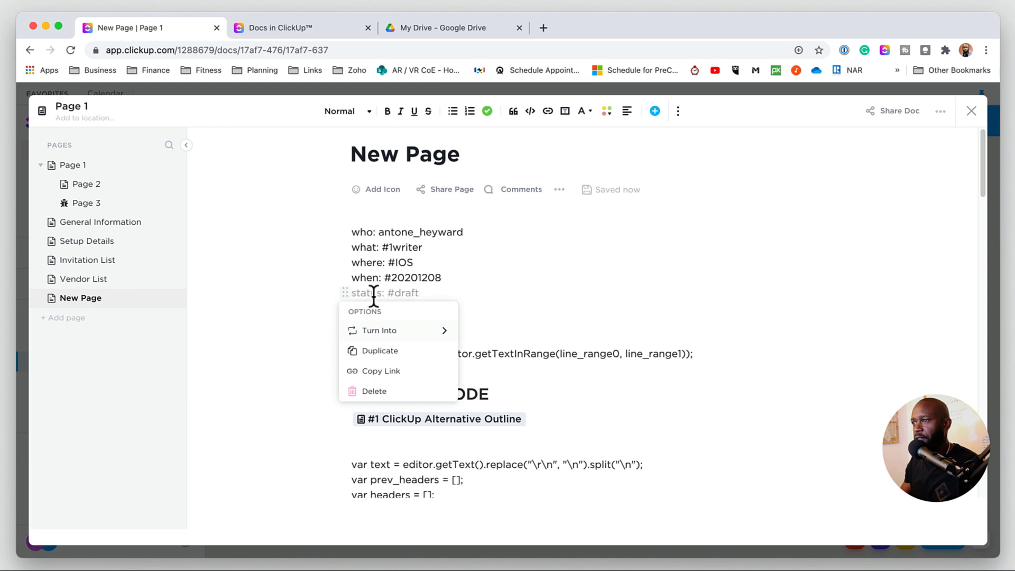
mouse_move(360, 330)
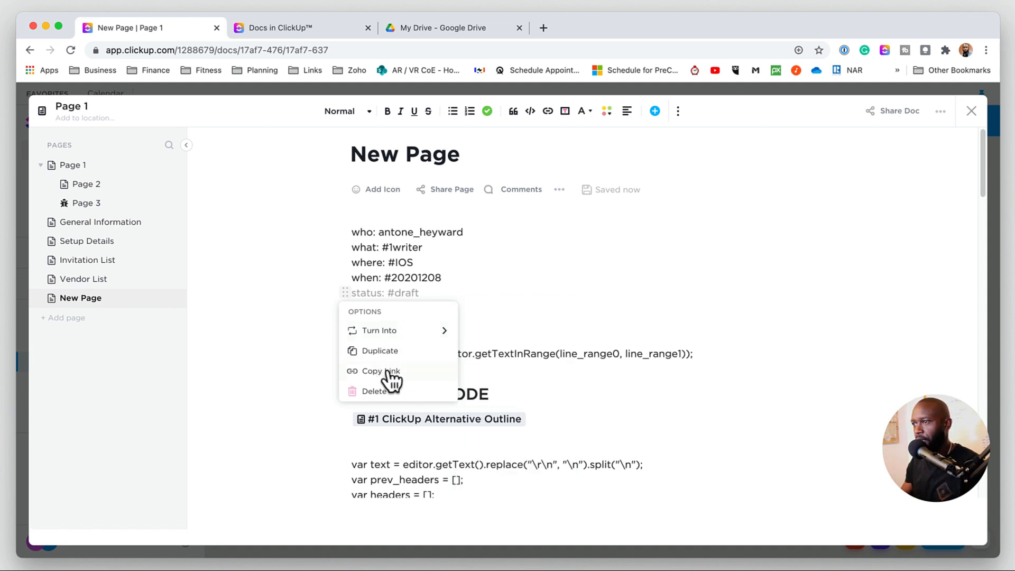
mouse_move(393, 332)
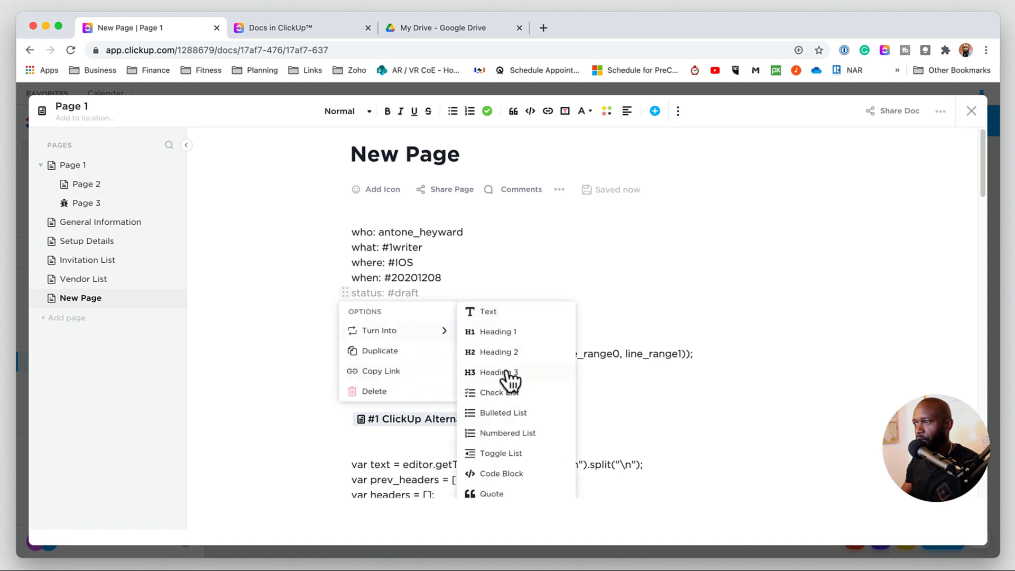
click(500, 333)
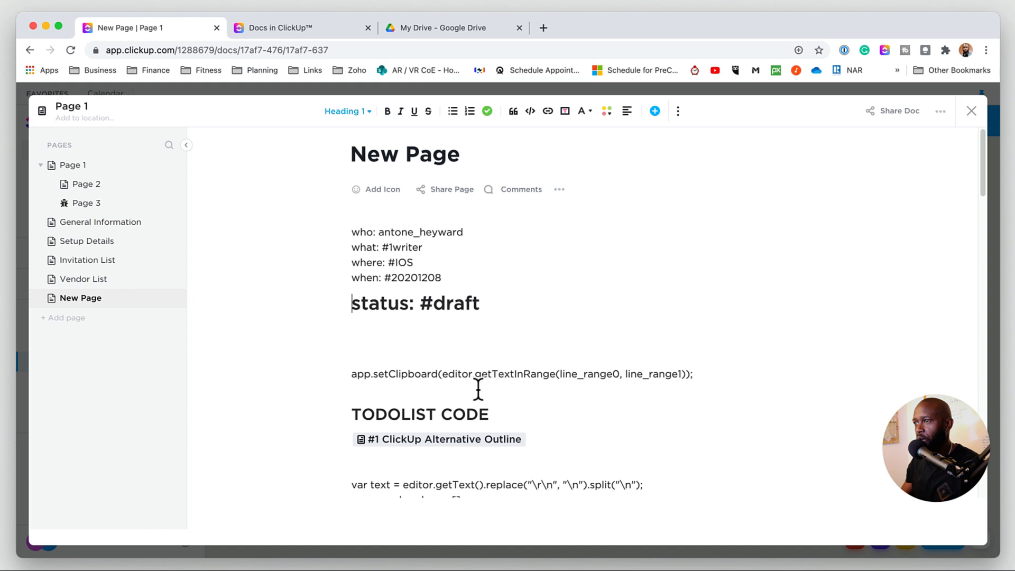
- Delete the extra blank lines between the status heading and the app.setClipboard line
click(396, 328)
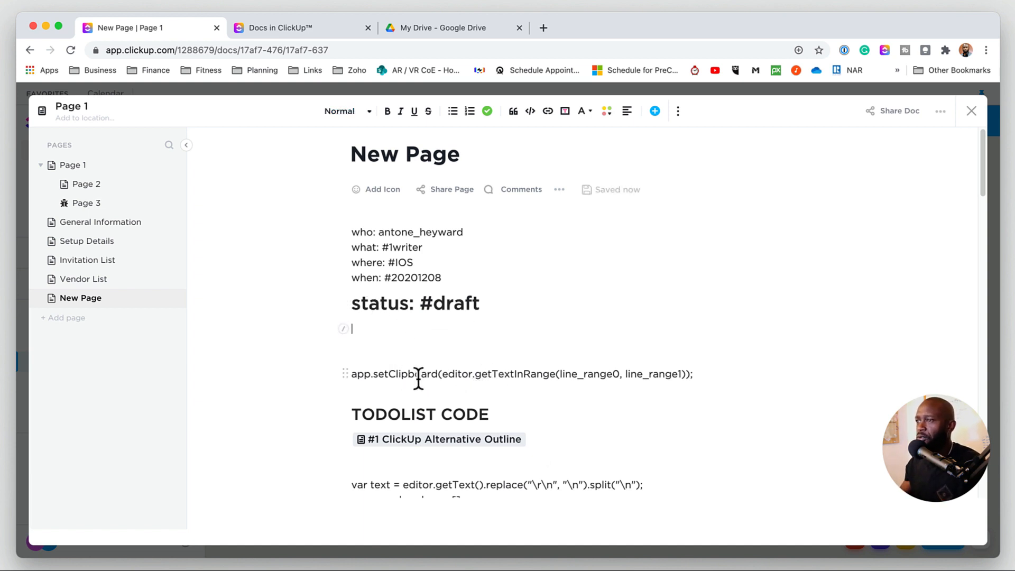
click(377, 349)
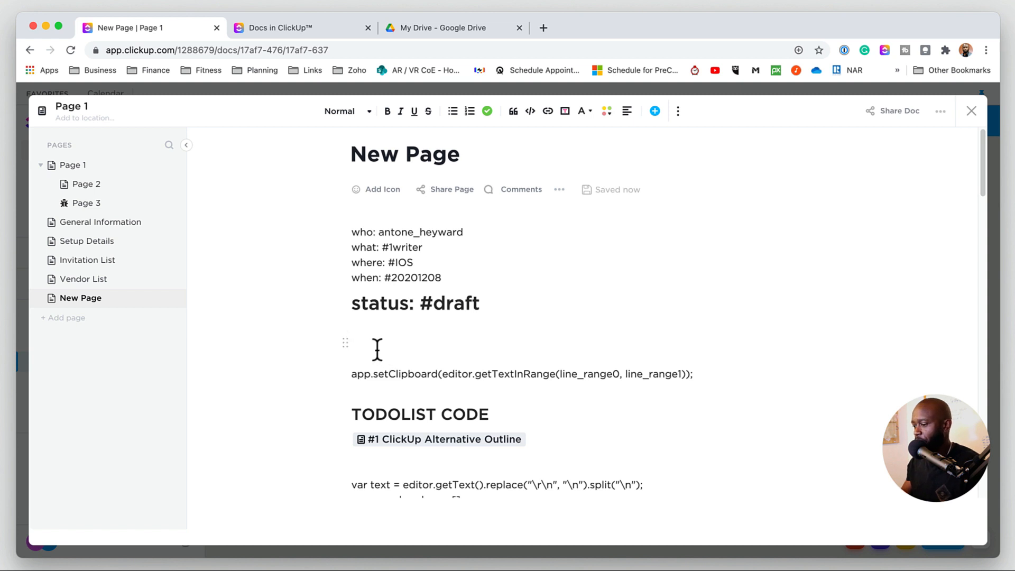
key(BackSpace)
key(BackSpace)
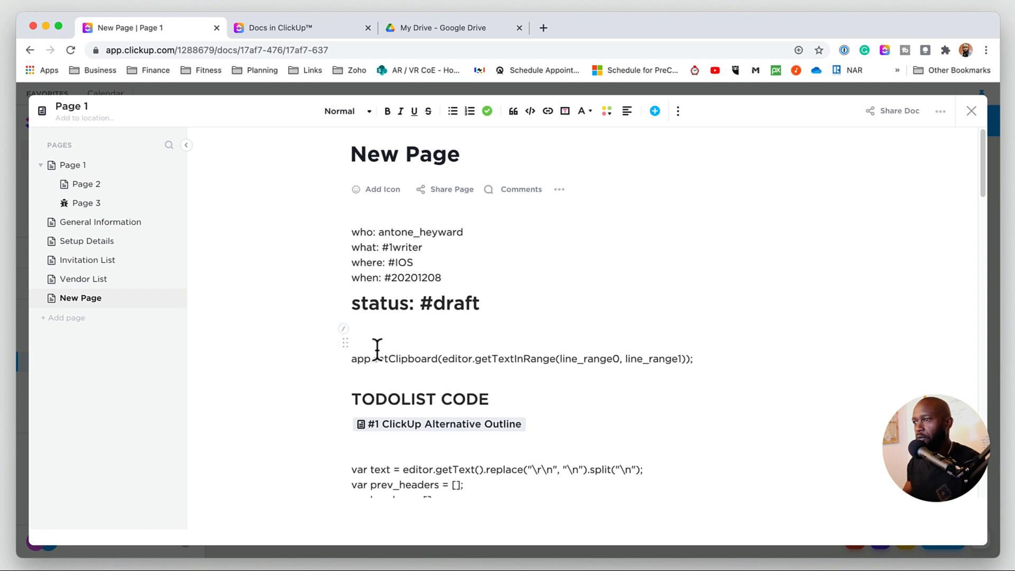